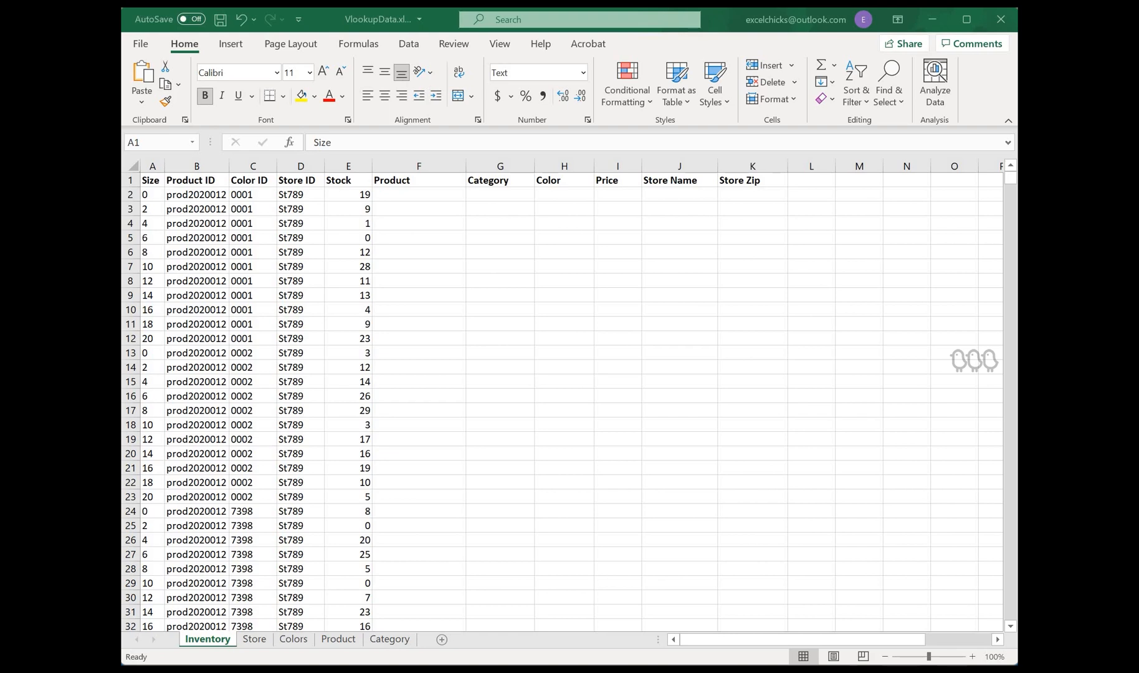
# Step: Review the Inventory, Store, Colors, Product and Category sheets to see the lookup data and empty columns
pyautogui.click(153, 181)
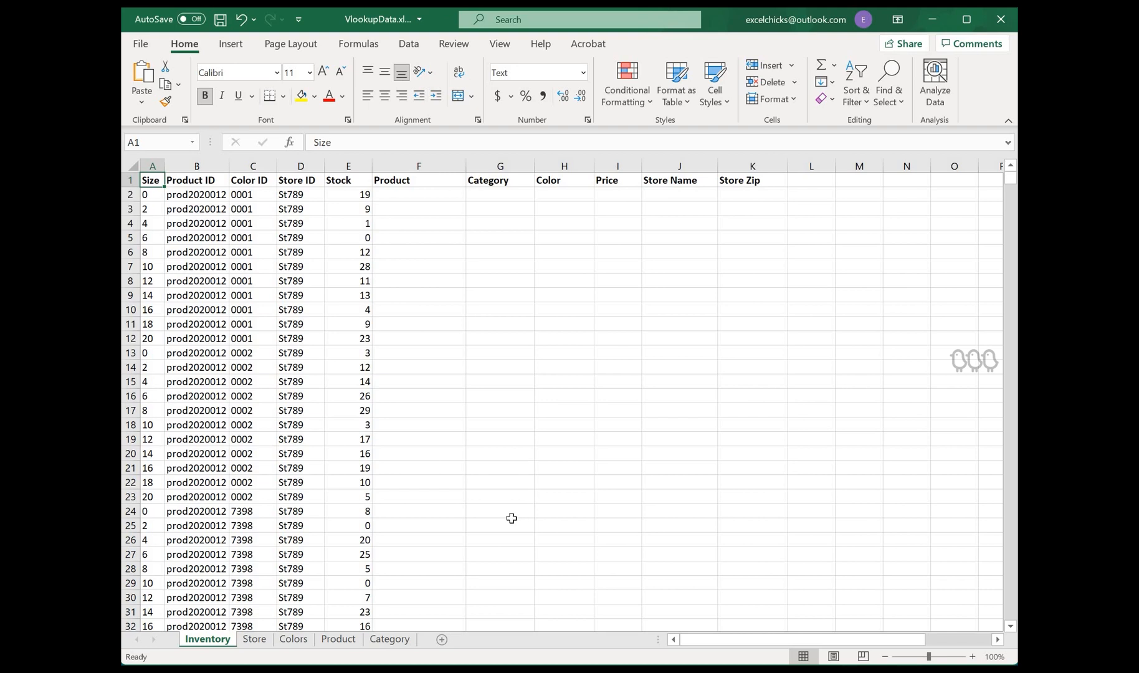
pyautogui.click(254, 640)
pyautogui.click(395, 442)
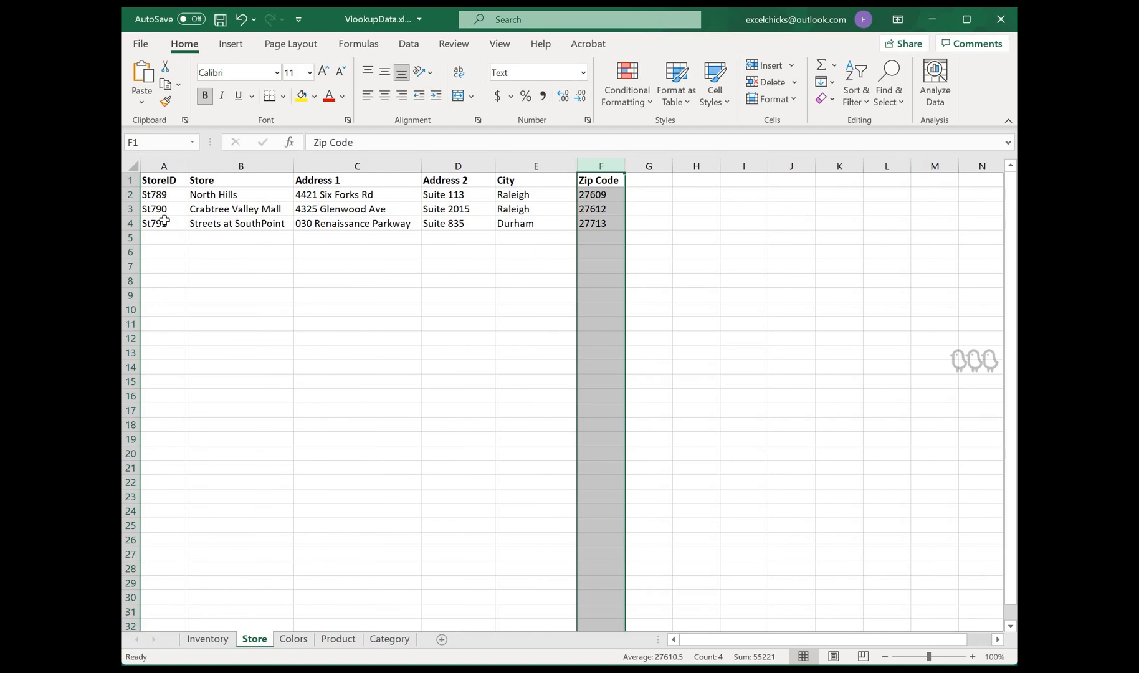
pyautogui.click(154, 177)
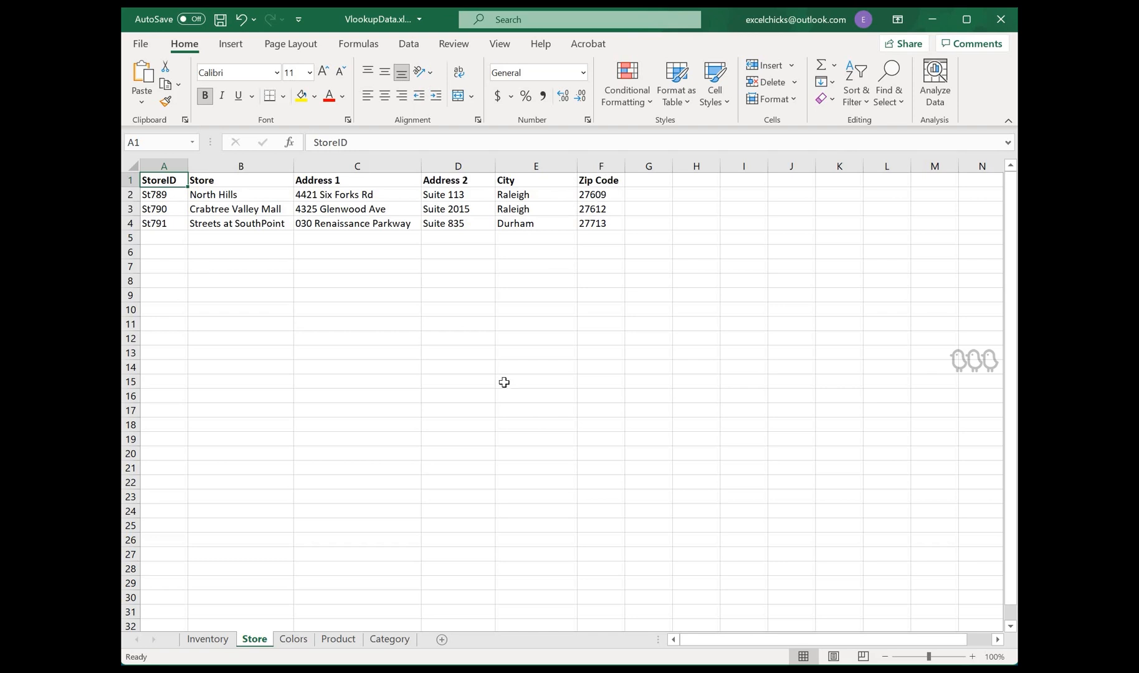
pyautogui.click(294, 640)
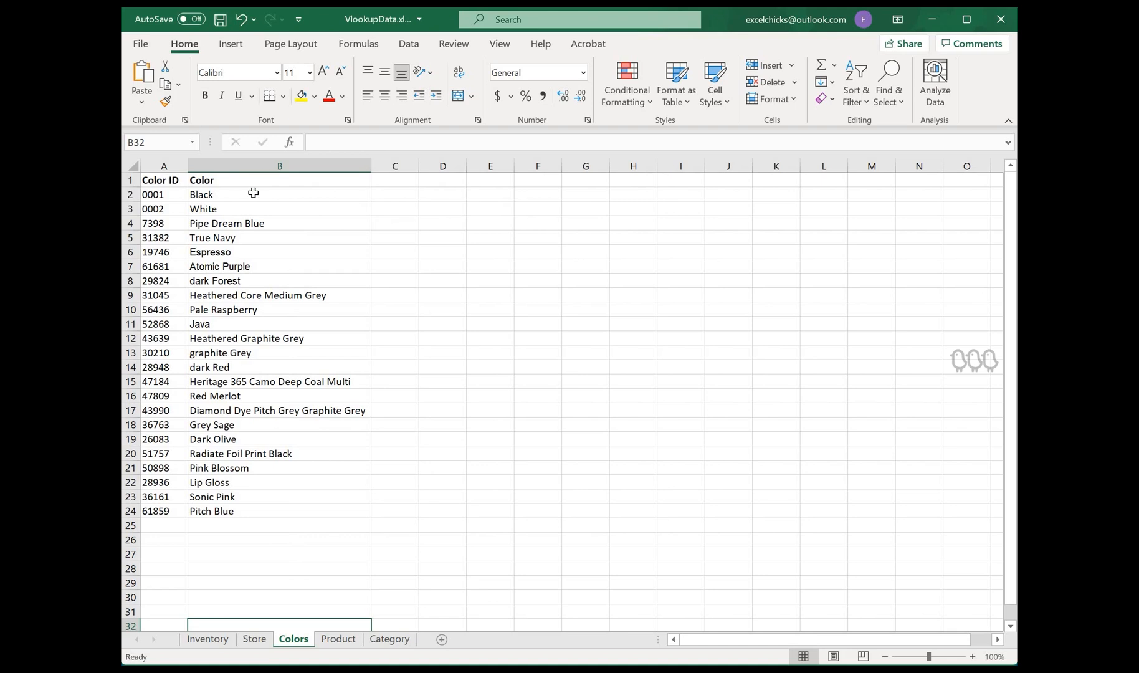
pyautogui.click(346, 645)
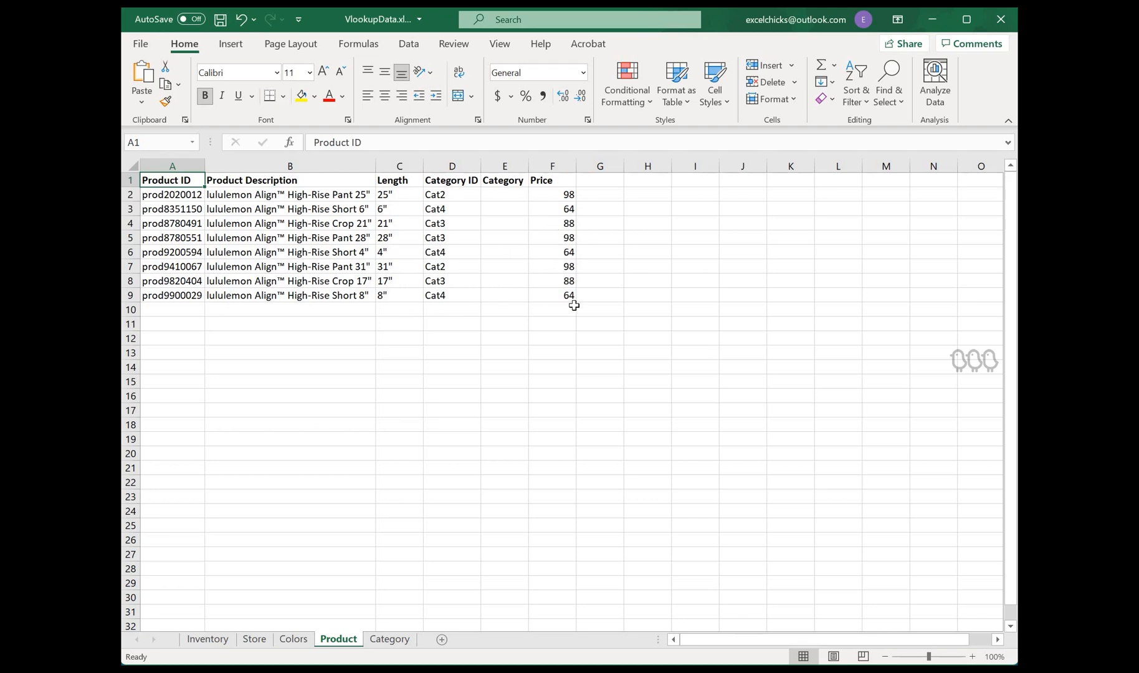
pyautogui.click(405, 641)
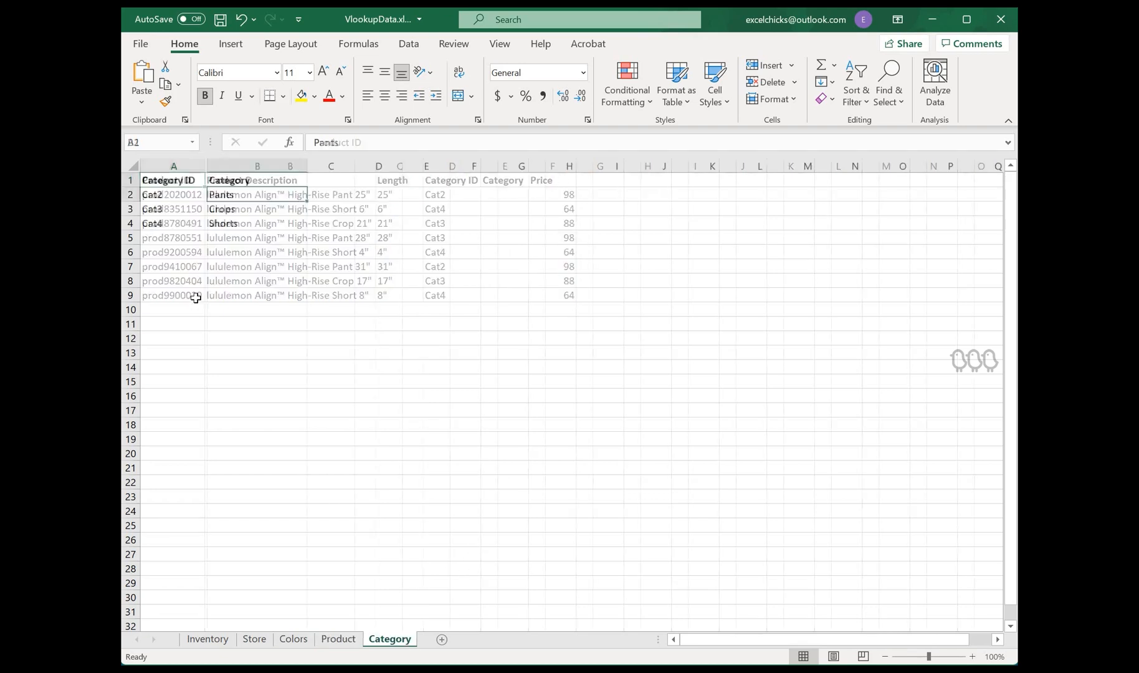
pyautogui.hotkey('ctrl', 'Home')
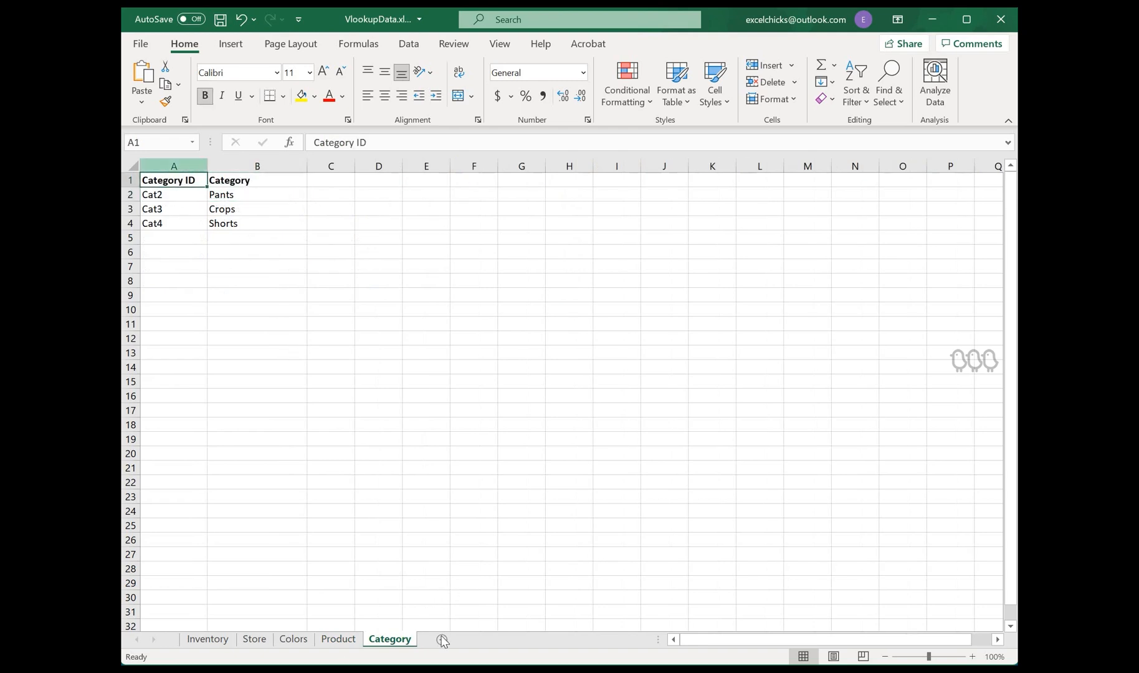
pyautogui.click(340, 645)
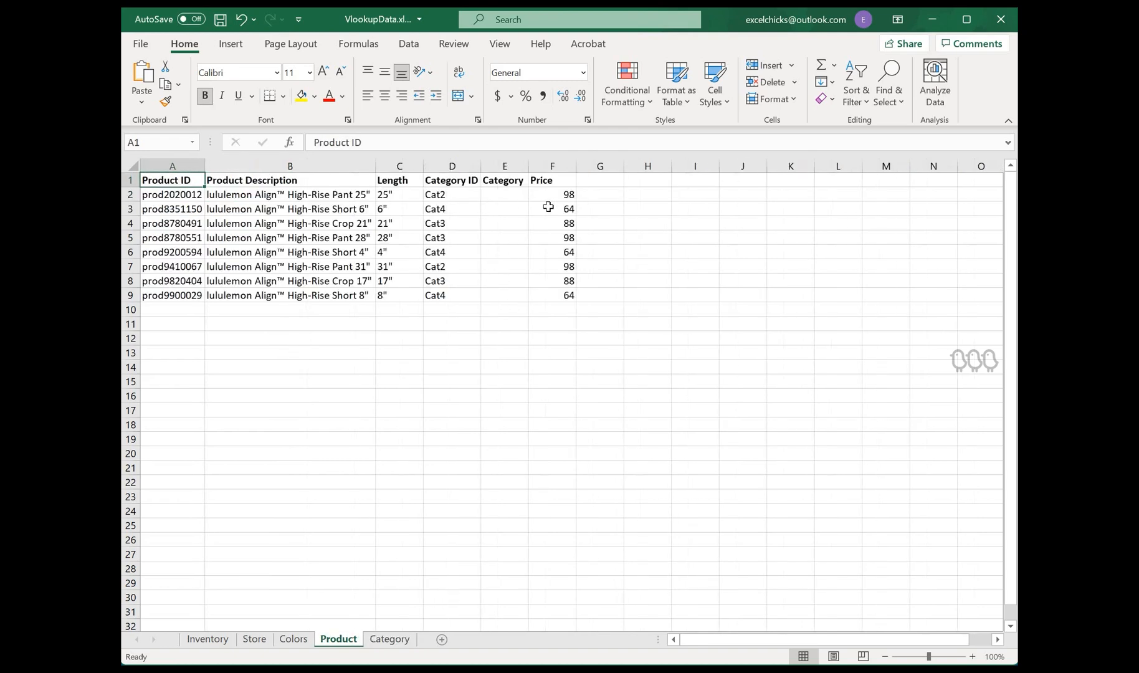
# Step: In the Product sheet's Category cell E2, start a VLOOKUP formula using D2 as the lookup value
pyautogui.press('Down')
pyautogui.press('Right')
pyautogui.press('Right')
pyautogui.press('Right')
pyautogui.press('Right')
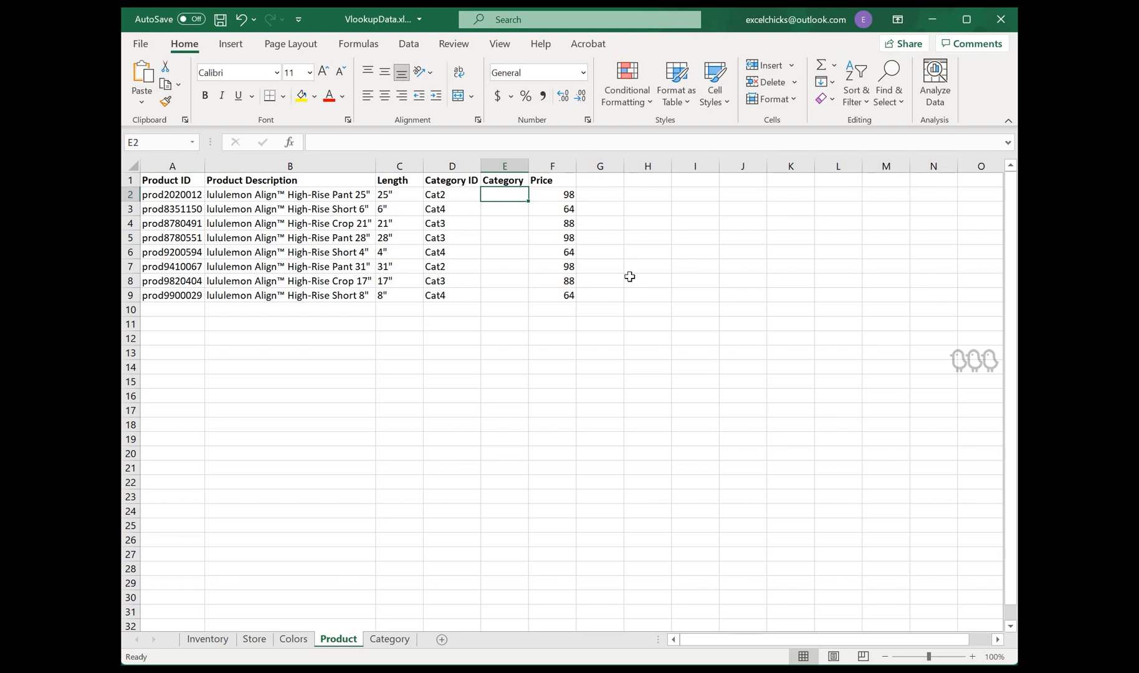
pyautogui.write('=vlookup(')
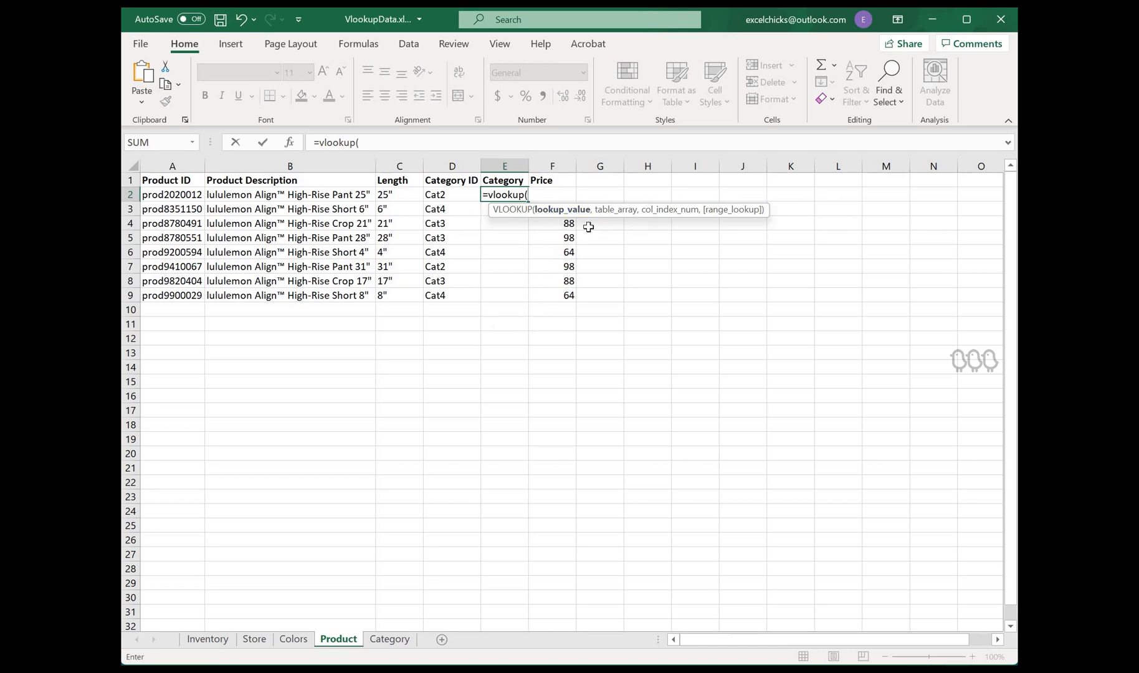
pyautogui.click(443, 195)
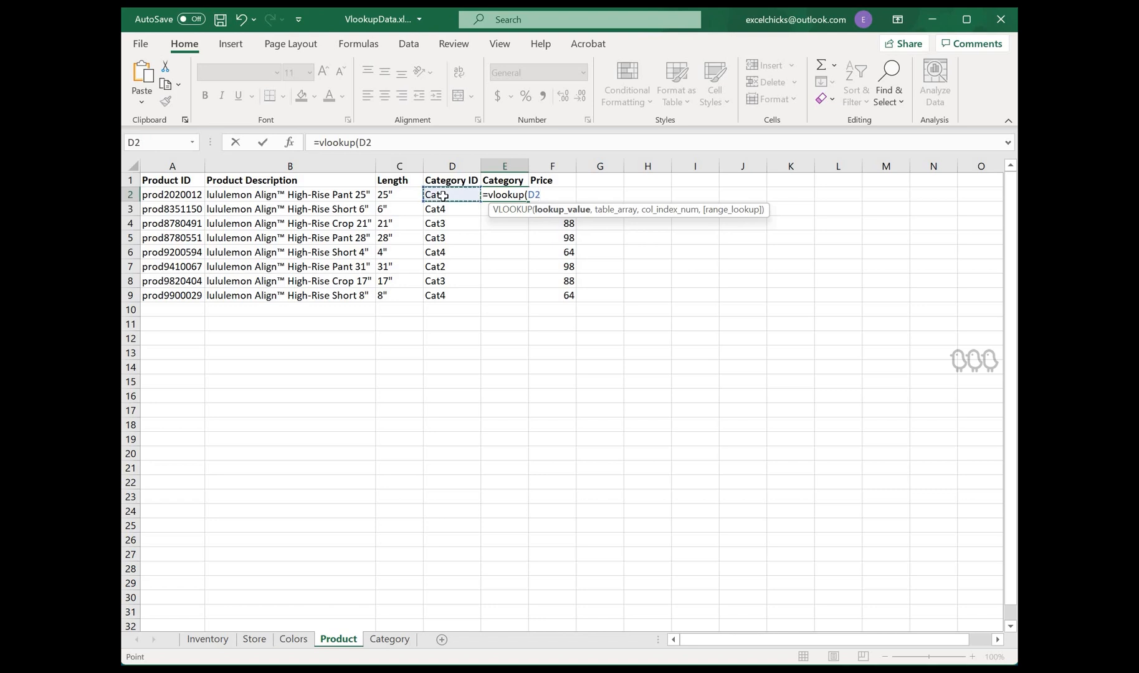
pyautogui.write(',')
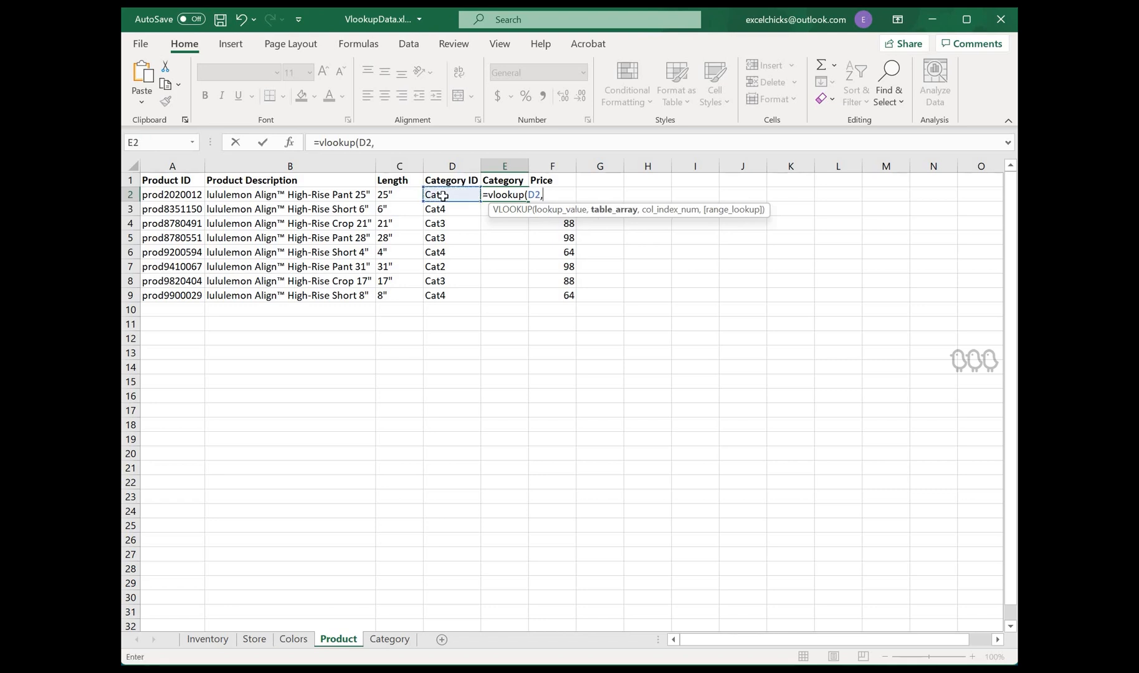
# Step: Set the VLOOKUP table array to columns A:B of the Category sheet
pyautogui.click(391, 640)
pyautogui.moveTo(187, 164); pyautogui.dragTo(245, 268)
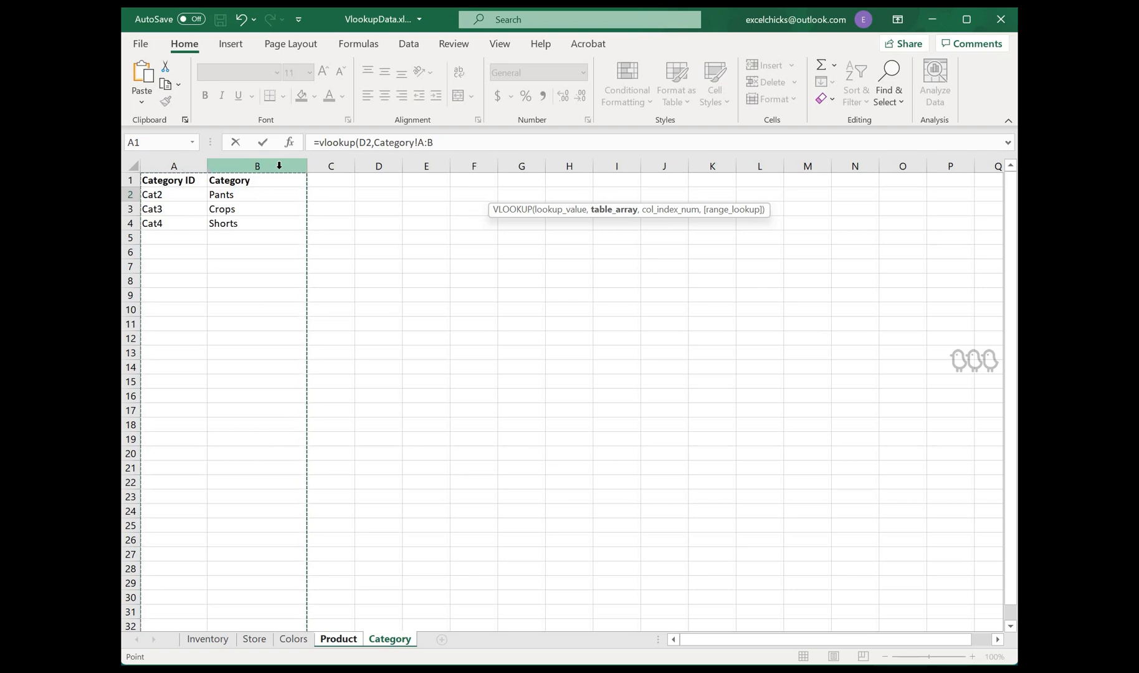
pyautogui.write(',')
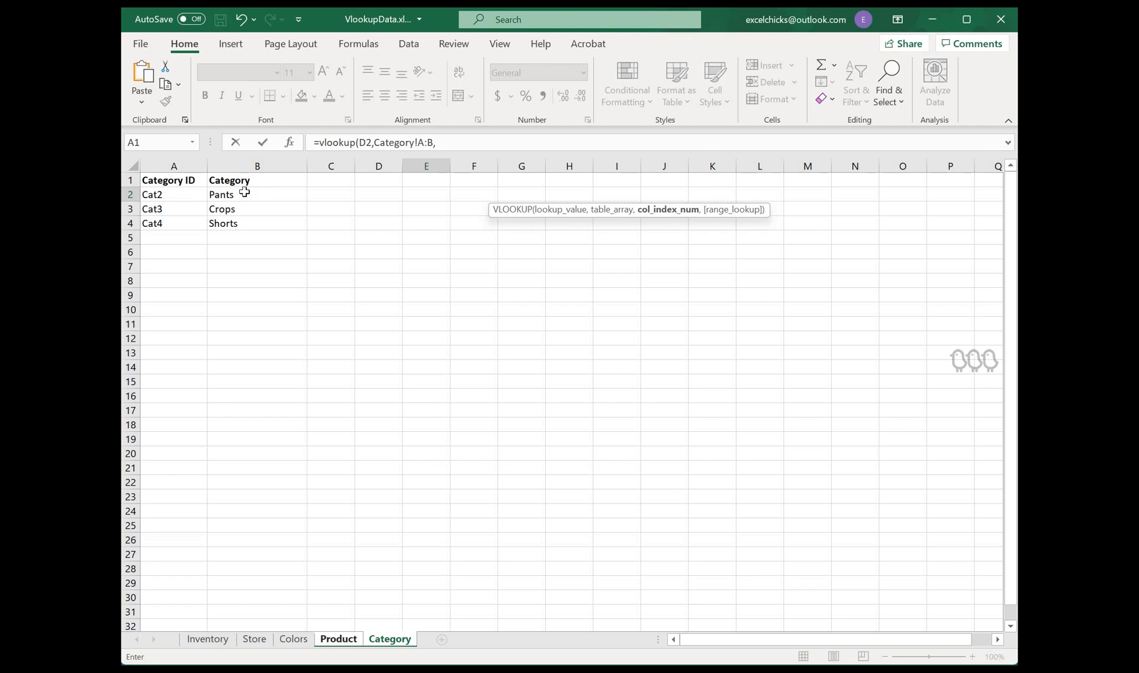
# Step: Complete the formula with column index 2 and exact match 0, removing the stray Category!A:A reference, and enter it
pyautogui.click(181, 163)
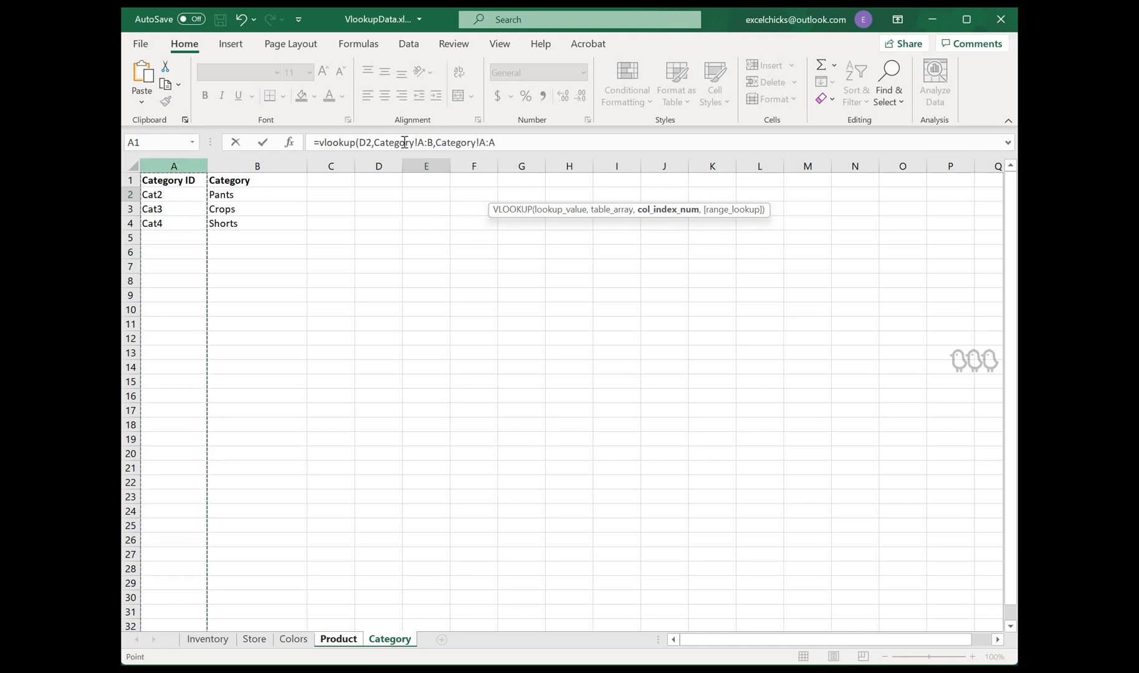
pyautogui.doubleClick(567, 145)
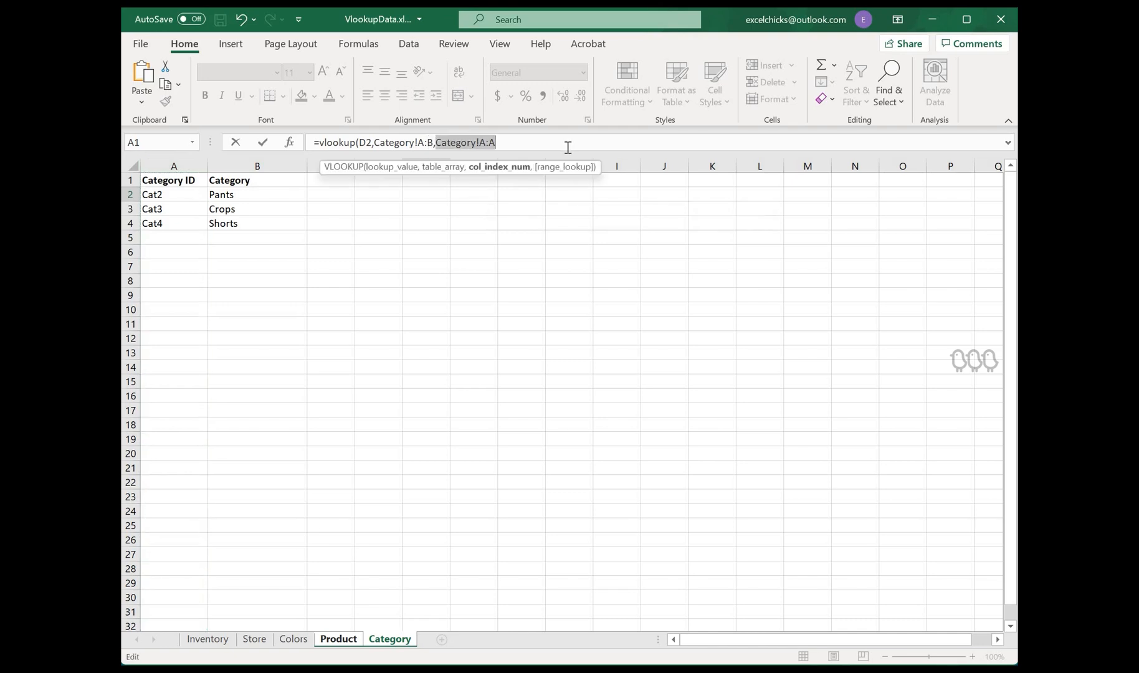
pyautogui.press('BackSpace')
pyautogui.write('2,0')
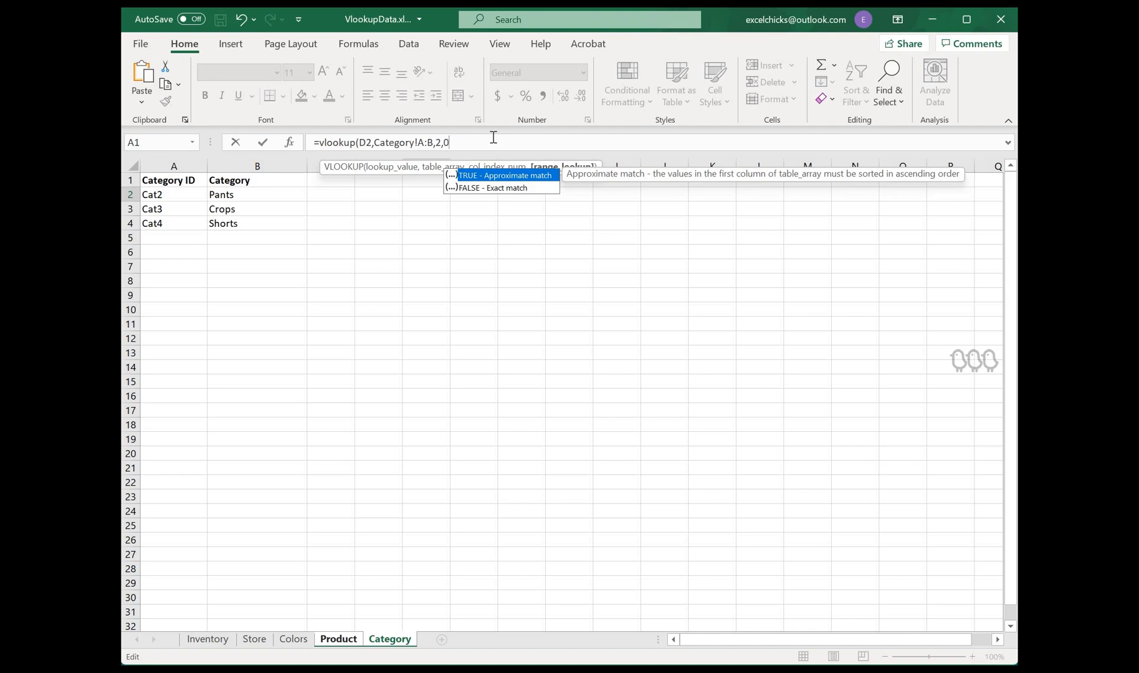
pyautogui.write(')')
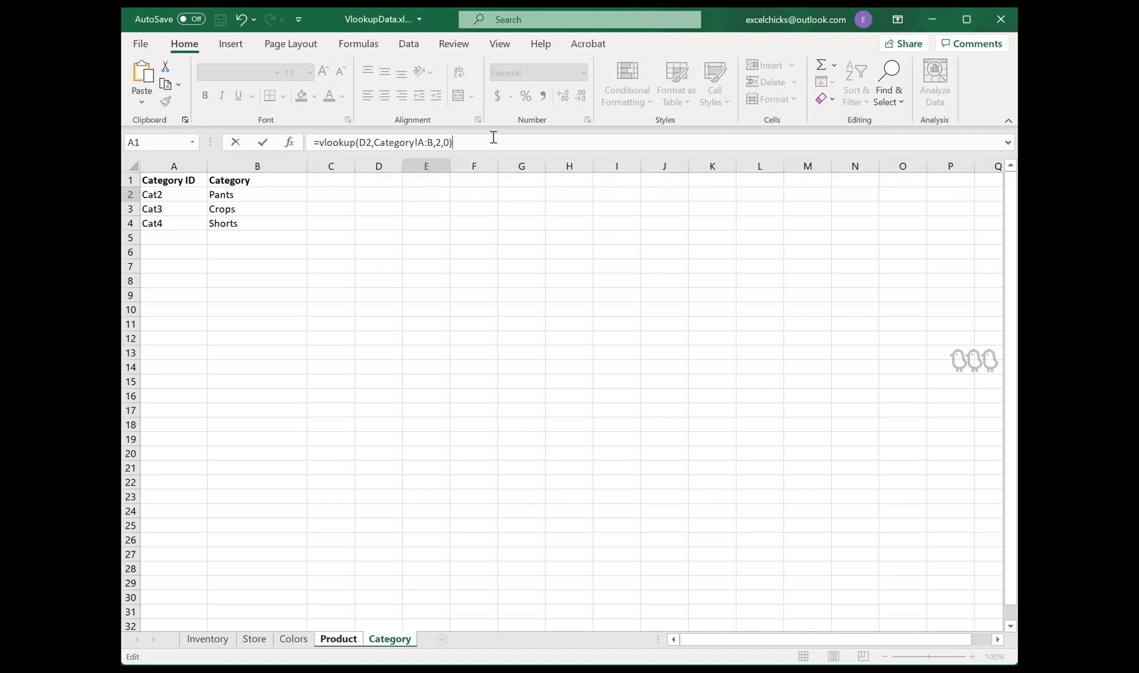
pyautogui.press('Return')
# Step: Fill the E2 Category formula down to row 9 and check the copied formulas in the cells below
pyautogui.click(523, 195)
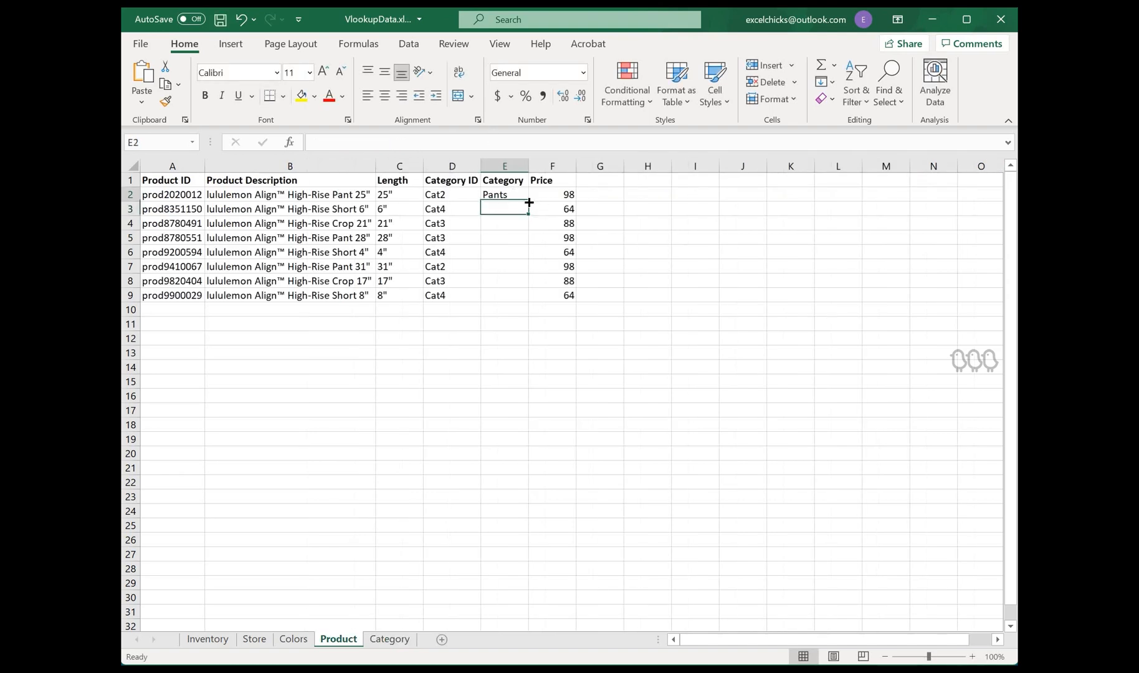
pyautogui.doubleClick(528, 202)
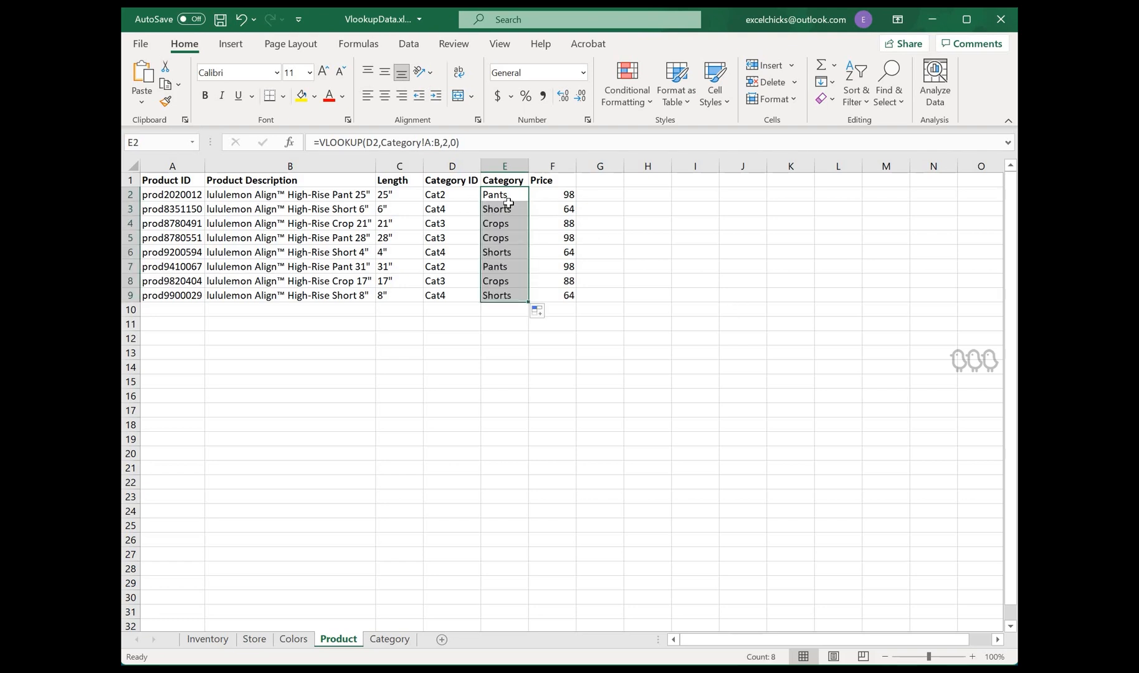
pyautogui.click(527, 198)
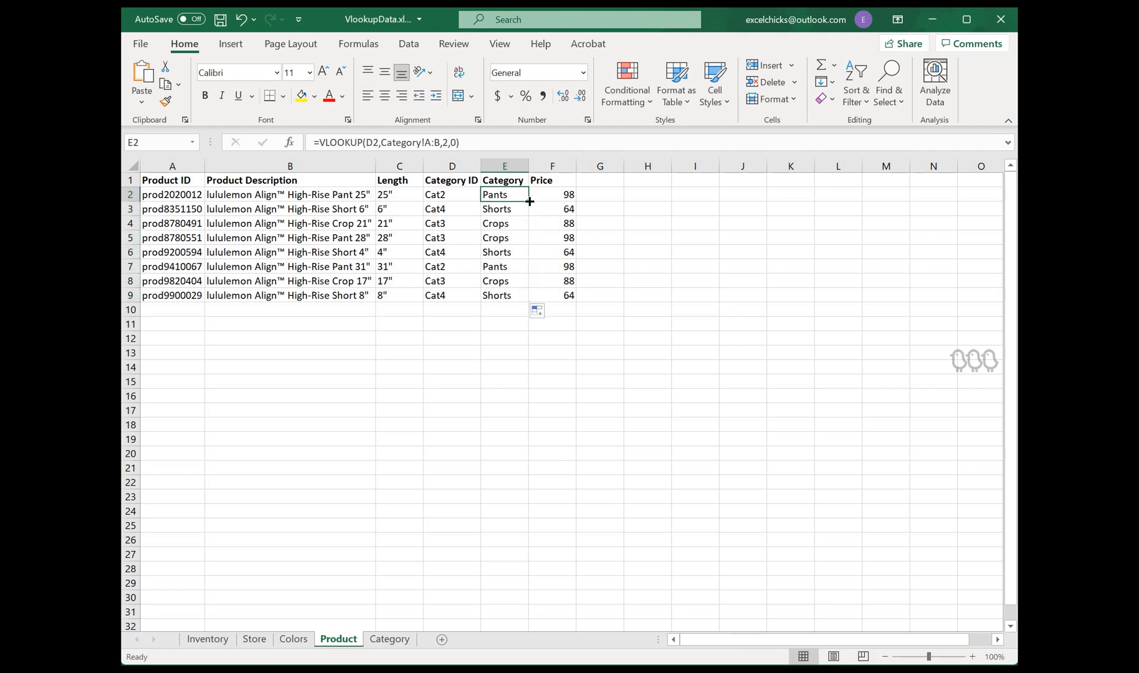
pyautogui.doubleClick(529, 202)
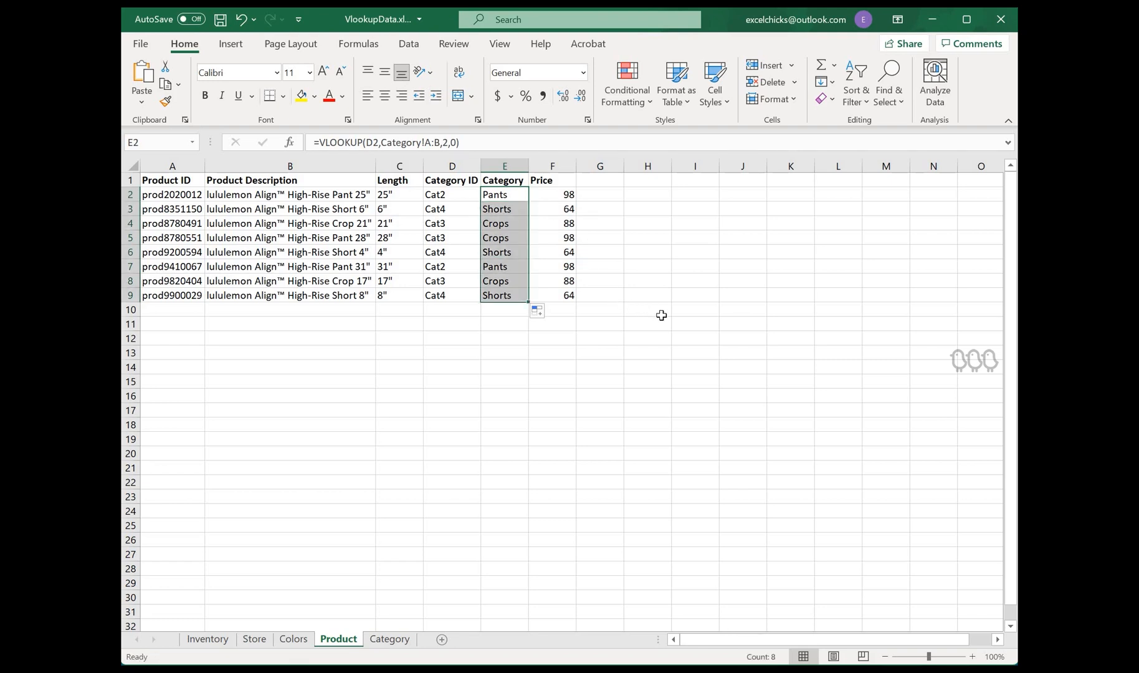
pyautogui.click(502, 211)
pyautogui.press('Down')
pyautogui.press('Up')
pyautogui.press('Down')
pyautogui.press('Down')
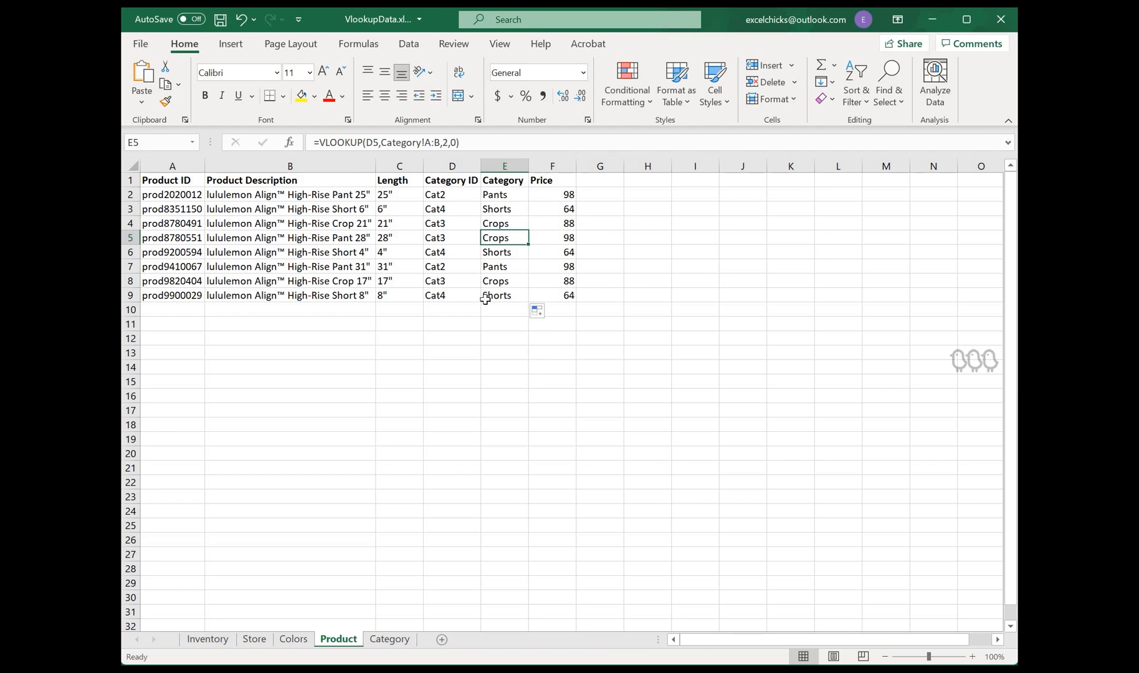
# Step: On the Inventory sheet, start a VLOOKUP in the Product cell F2 with B2 as the lookup value
pyautogui.click(207, 639)
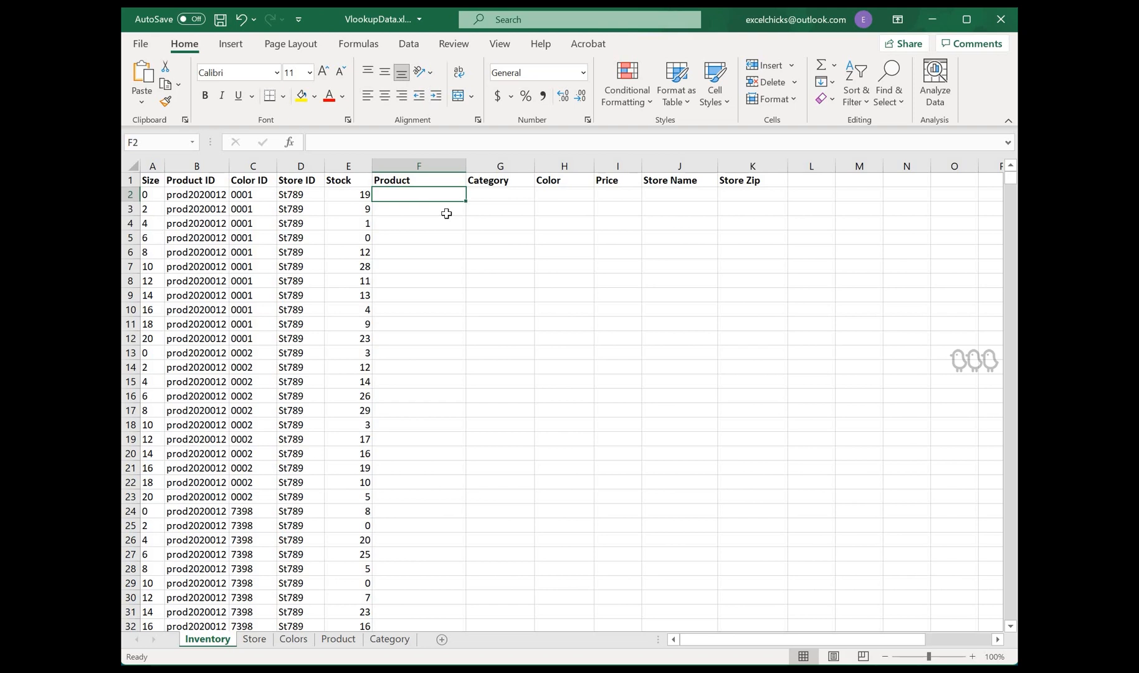
pyautogui.write('=')
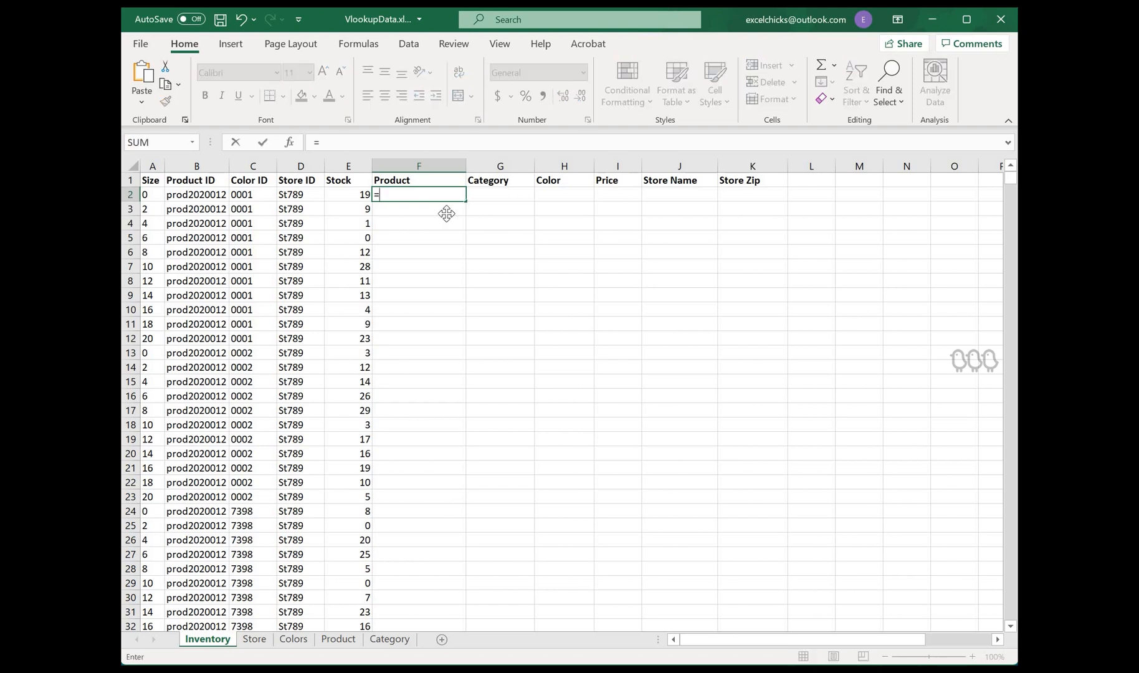
pyautogui.write('vlookup(')
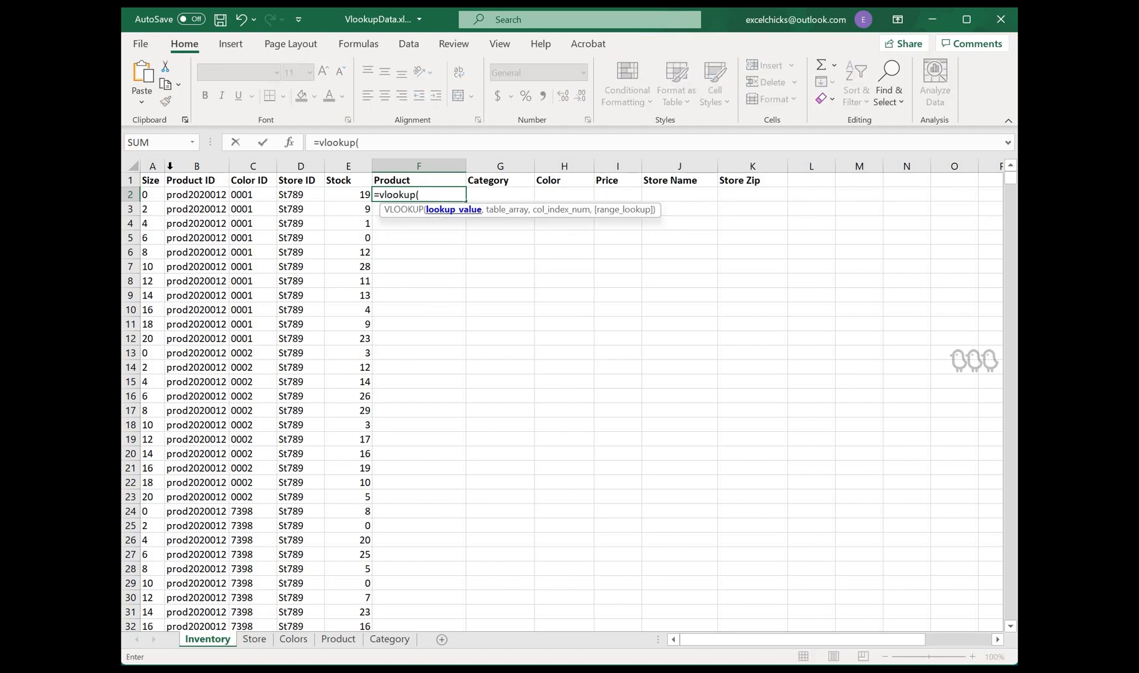
pyautogui.press('Left')
pyautogui.press('Left')
pyautogui.press('Left')
pyautogui.press('Left')
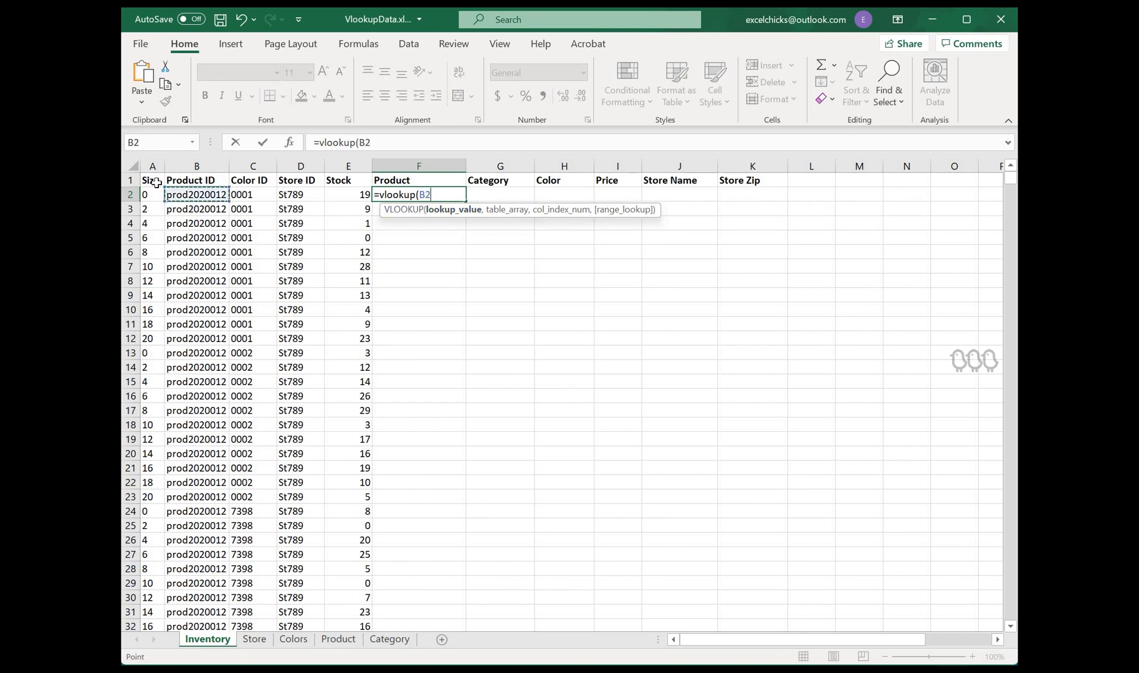
pyautogui.write(',')
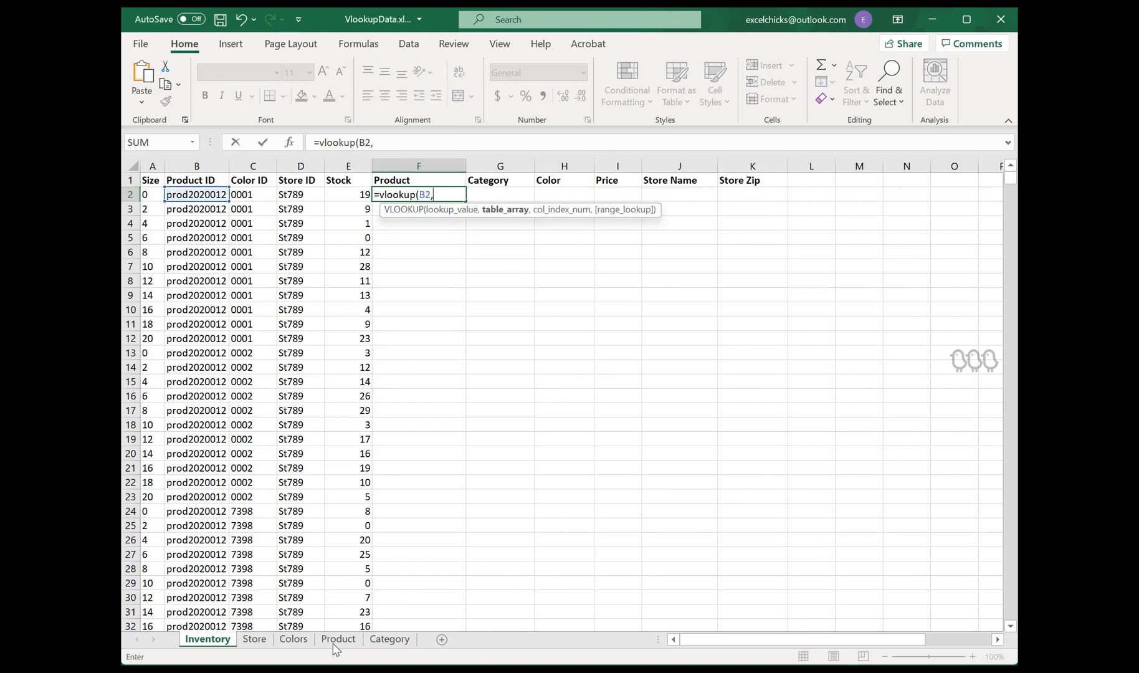
# Step: Set the table array to columns A:F of the Product sheet
pyautogui.click(337, 640)
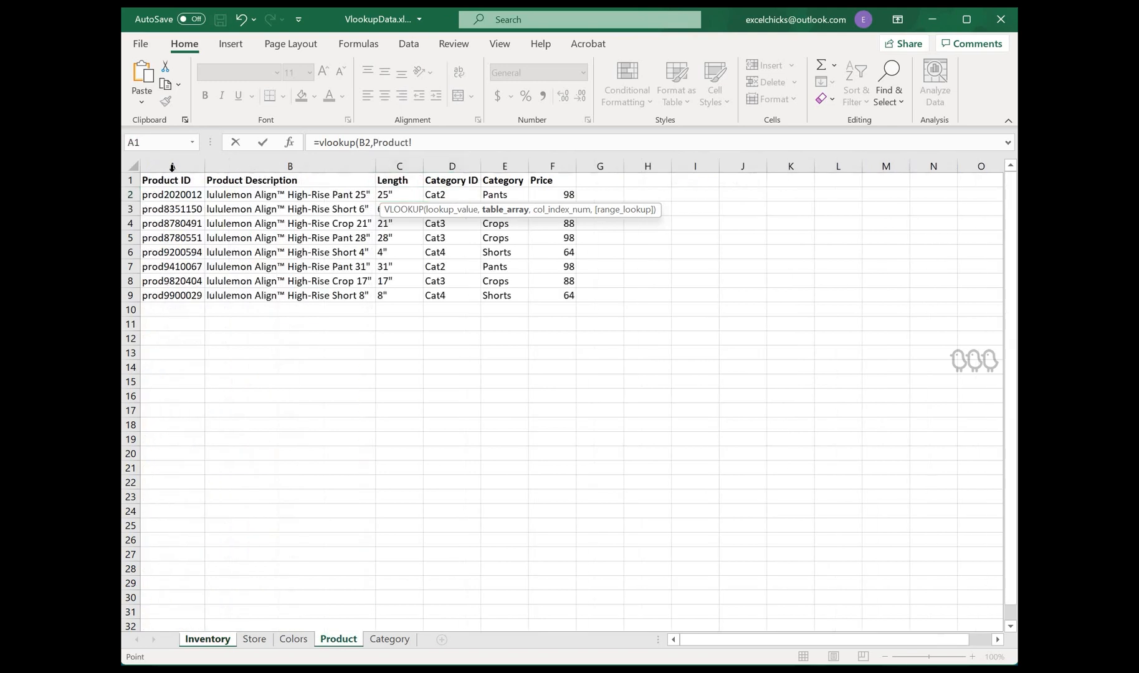
pyautogui.moveTo(171, 166); pyautogui.dragTo(552, 166)
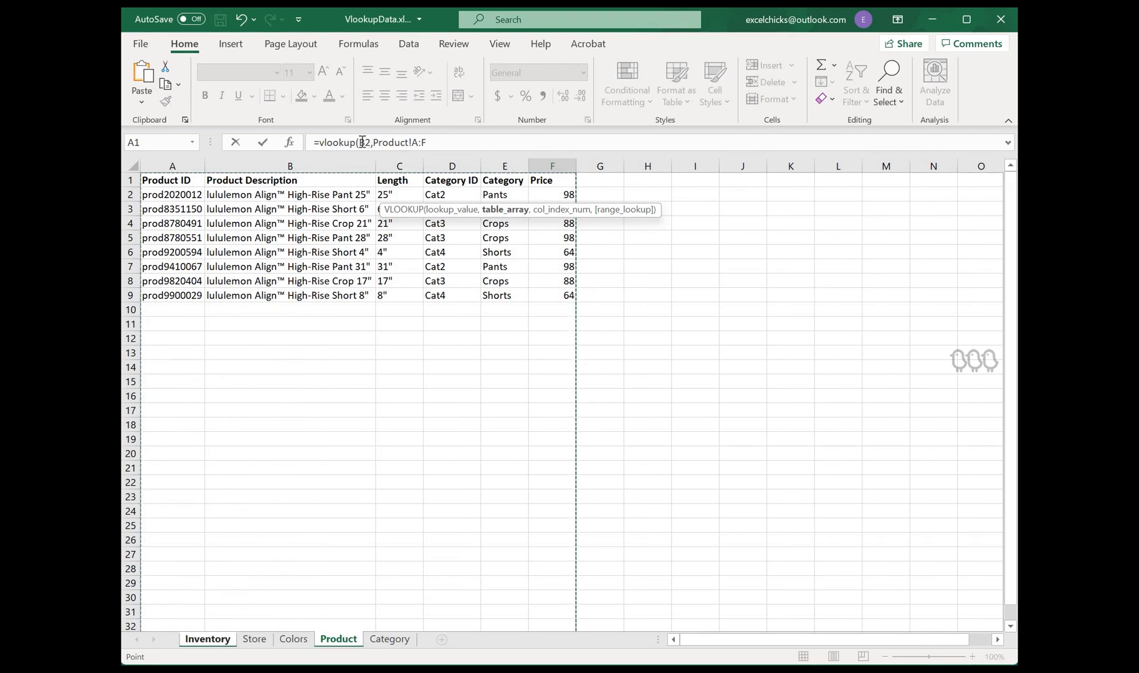
# Step: Make the references absolute as $B2 and Product!$A:$F in the formula
pyautogui.click(407, 151)
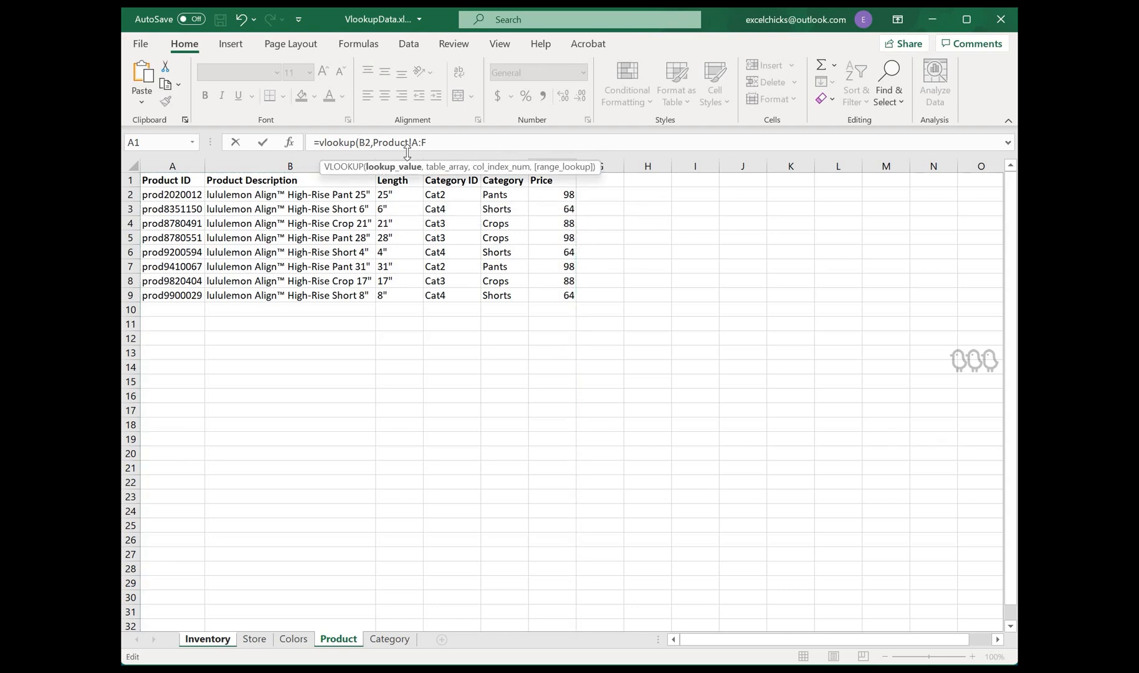
pyautogui.write('$')
pyautogui.moveTo(365, 143); pyautogui.dragTo(374, 143)
pyautogui.click(372, 143)
pyautogui.click(381, 142)
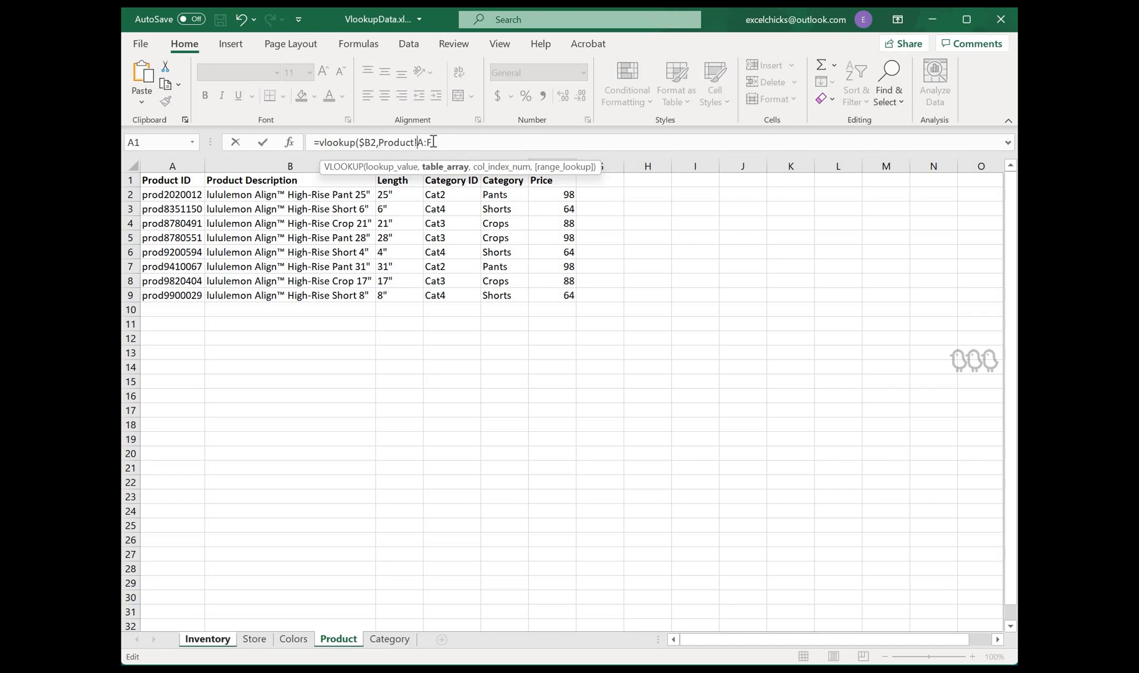
pyautogui.write('$A:$')
# Step: Finish the formula with column index 2 and exact match 0, enter it, and fill it down the Product column
pyautogui.write(',2')
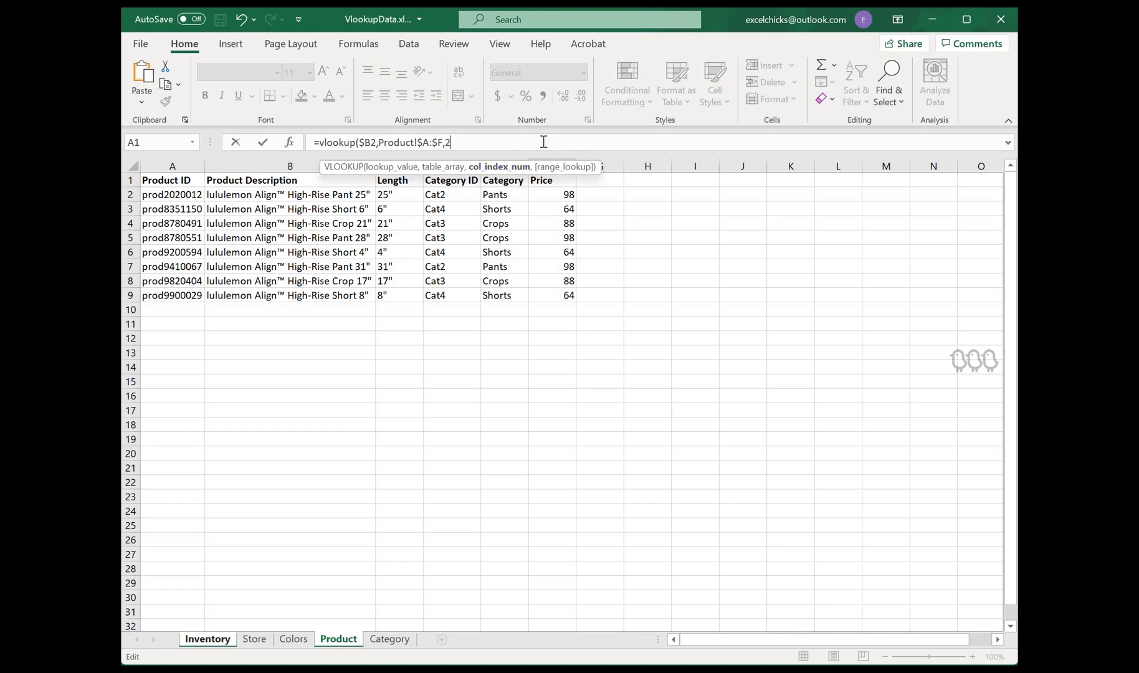
pyautogui.write(',')
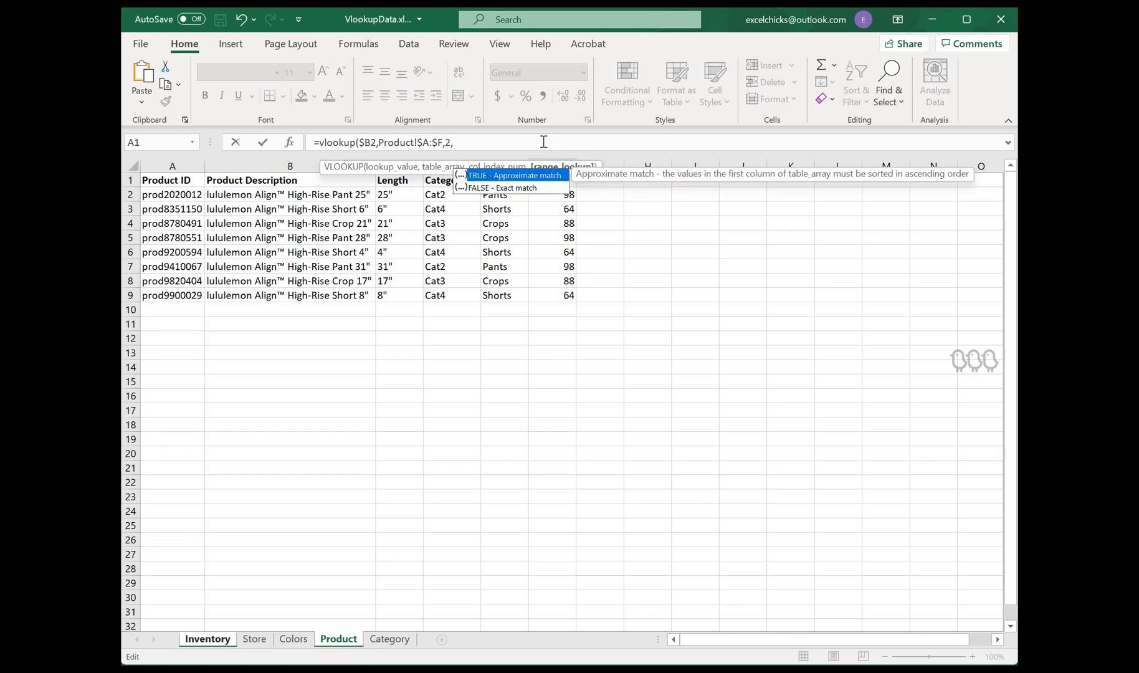
pyautogui.write('0)')
pyautogui.press('Return')
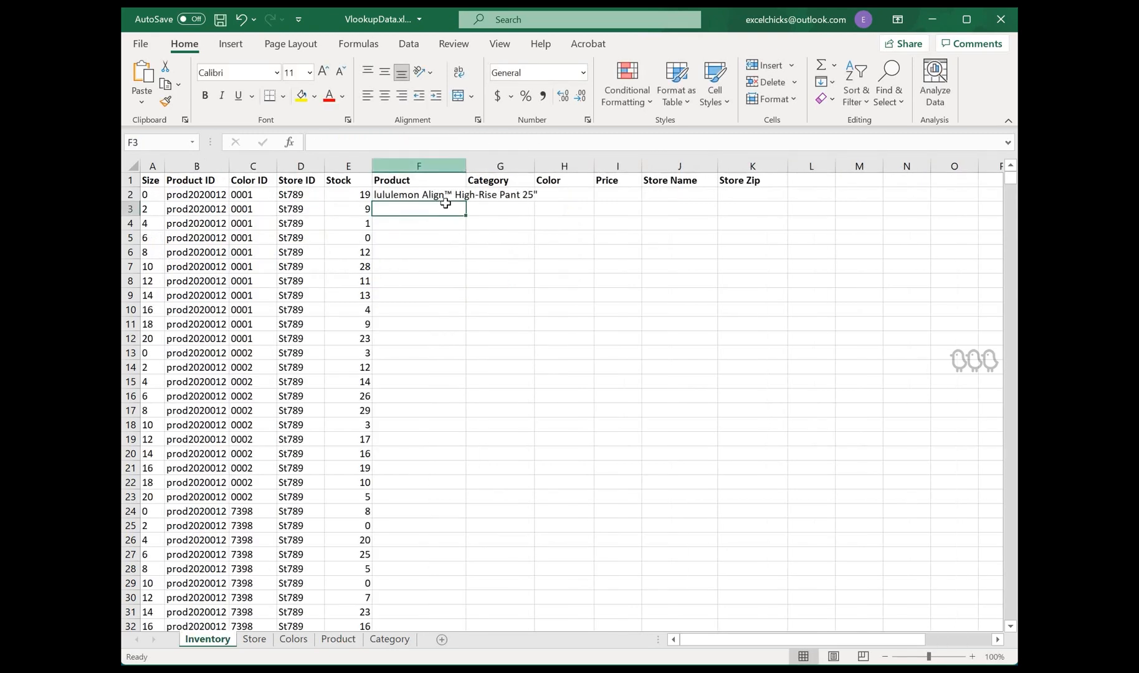
pyautogui.click(461, 197)
pyautogui.moveTo(466, 201); pyautogui.dragTo(388, 424)
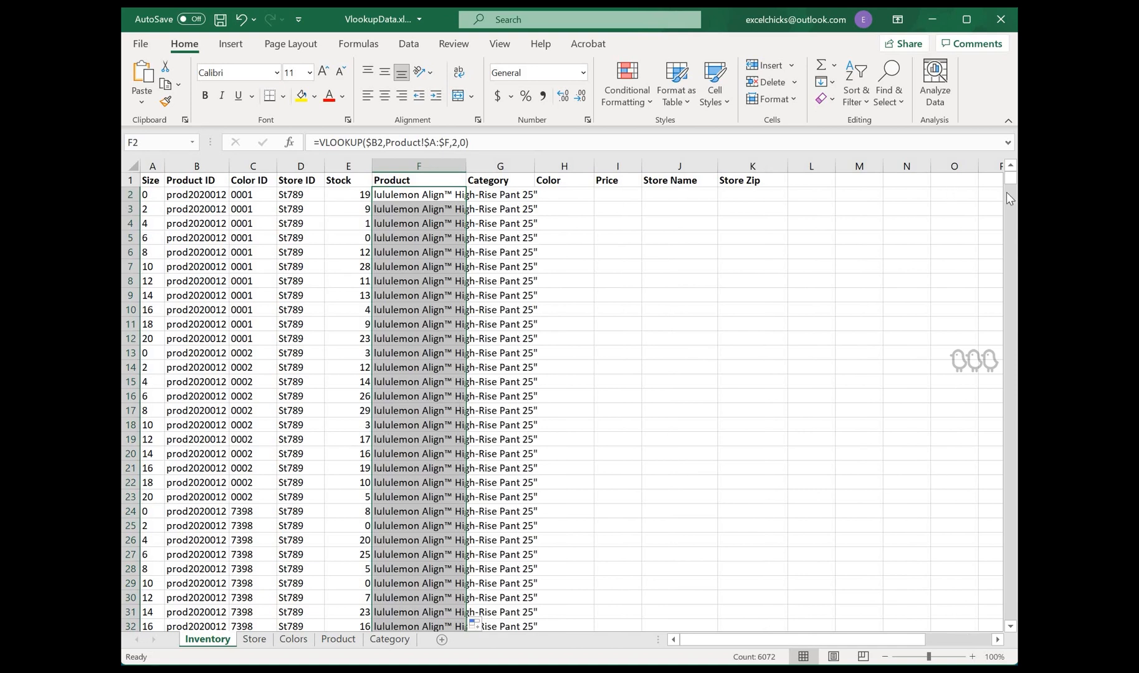
# Step: Autofit the width of the Product column F
pyautogui.moveTo(1011, 177); pyautogui.dragTo(425, 177)
pyautogui.click(425, 177)
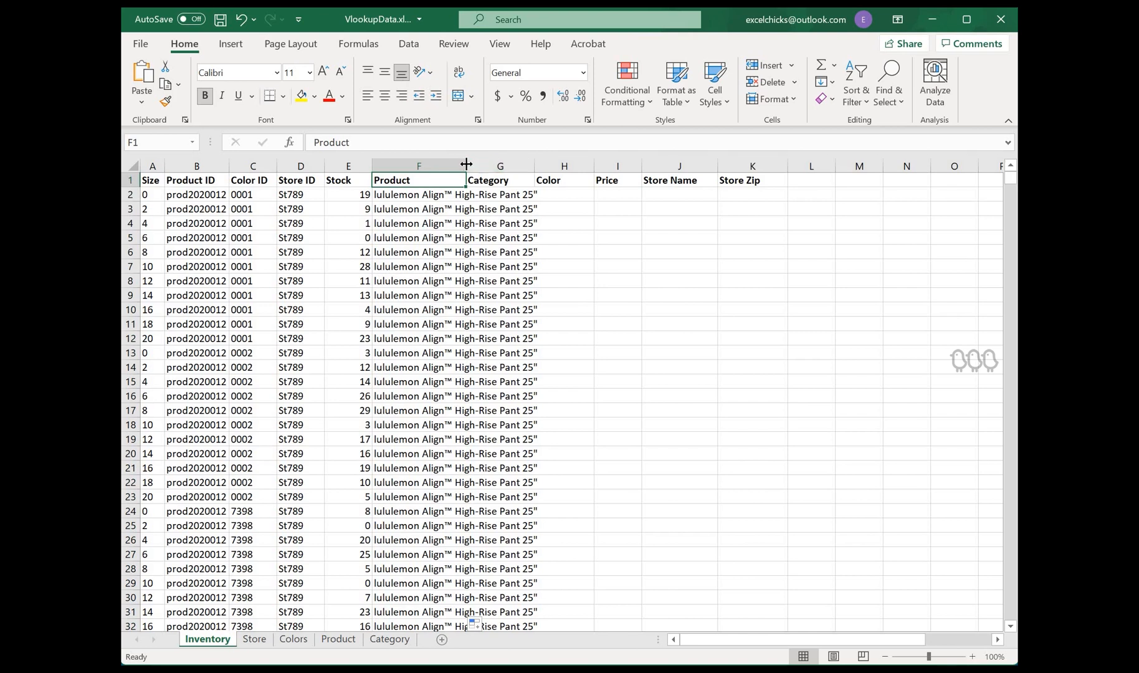
pyautogui.doubleClick(466, 160)
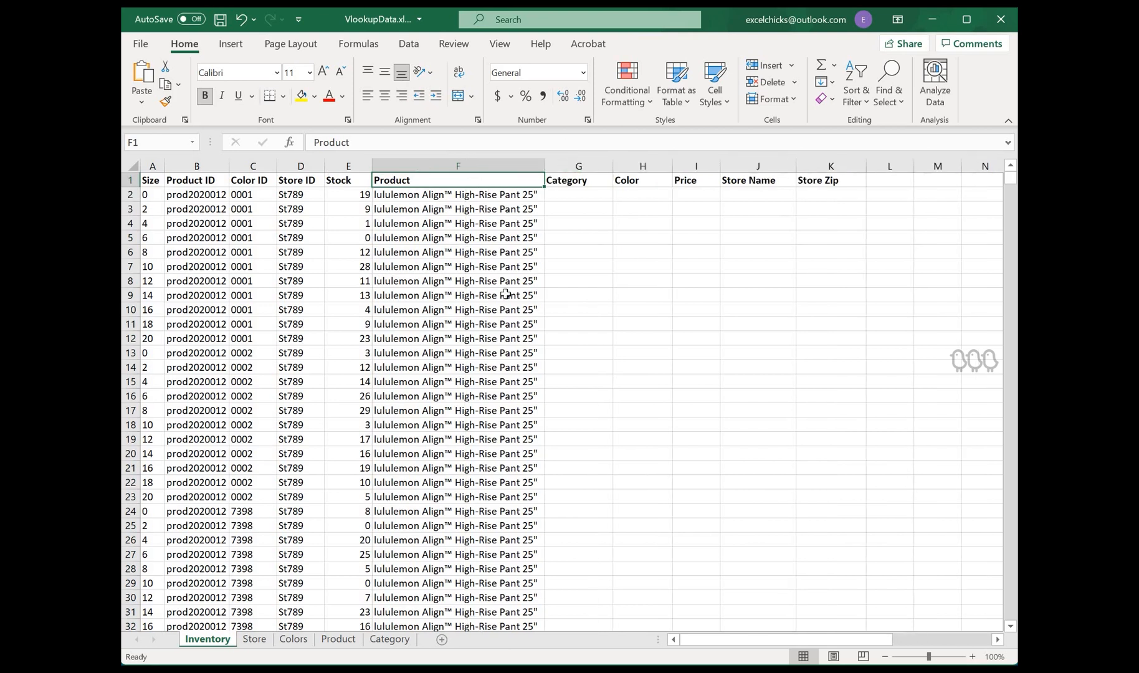
pyautogui.click(582, 195)
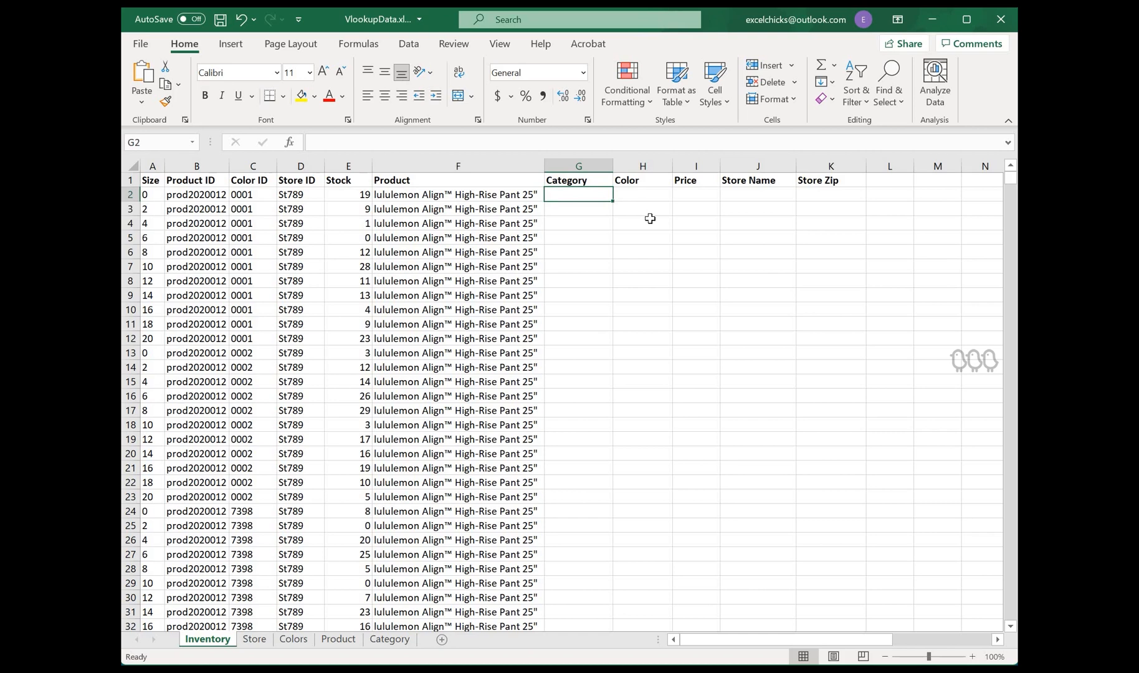
pyautogui.write('=')
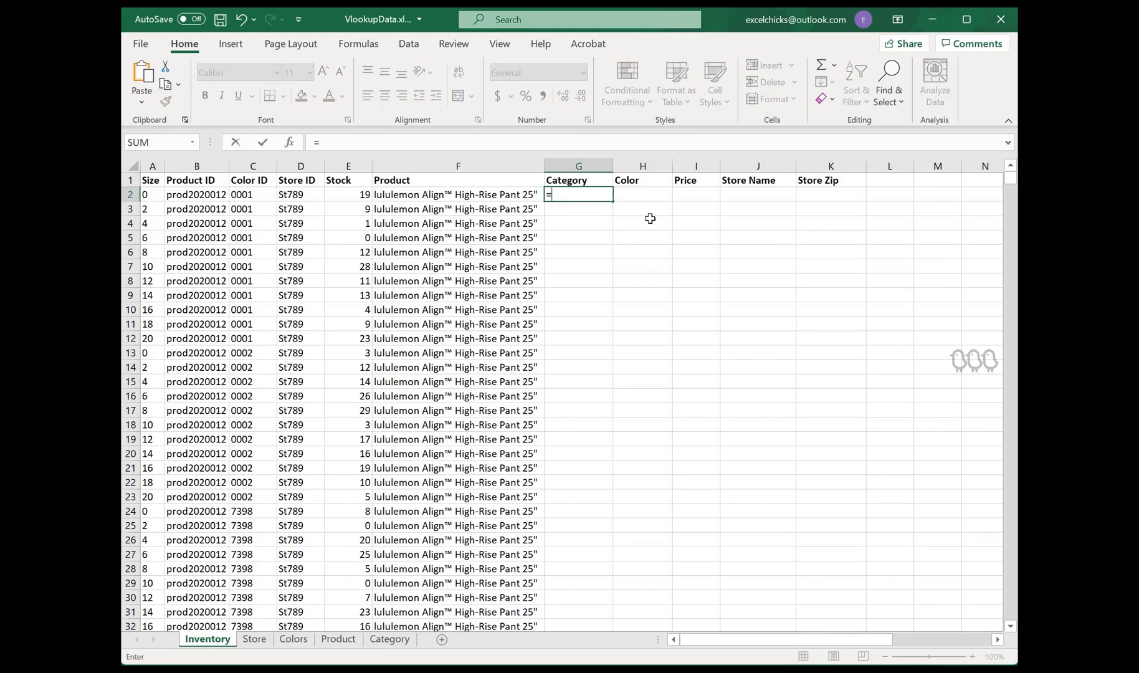
pyautogui.write('v')
pyautogui.press('BackSpace')
pyautogui.press('BackSpace')
pyautogui.press('Return')
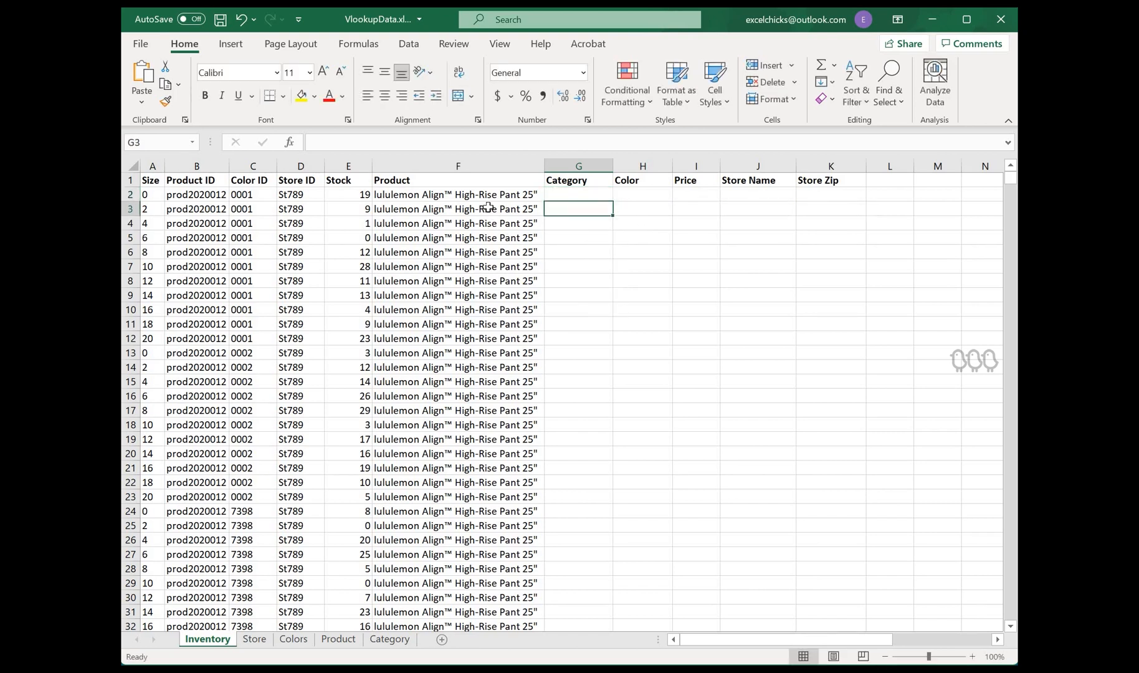
# Step: Copy the Product VLOOKUP formula from F2 across into the Category cell G2
pyautogui.click(527, 197)
pyautogui.moveTo(544, 202); pyautogui.dragTo(545, 203)
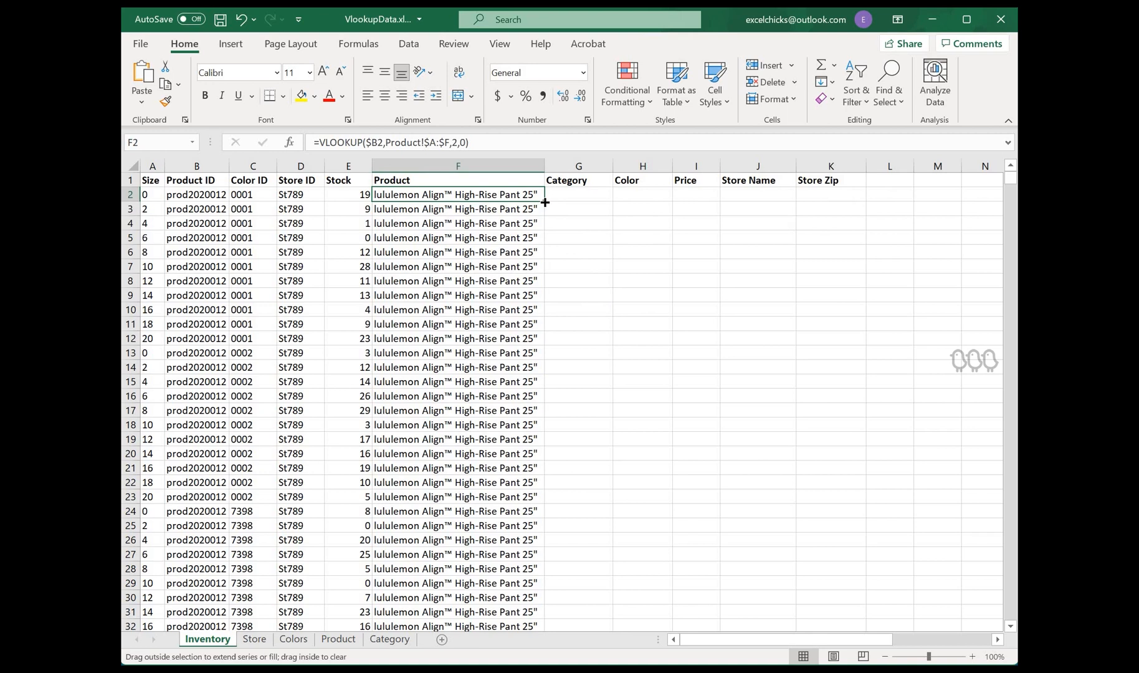
pyautogui.moveTo(546, 203); pyautogui.dragTo(592, 191)
pyautogui.click(608, 196)
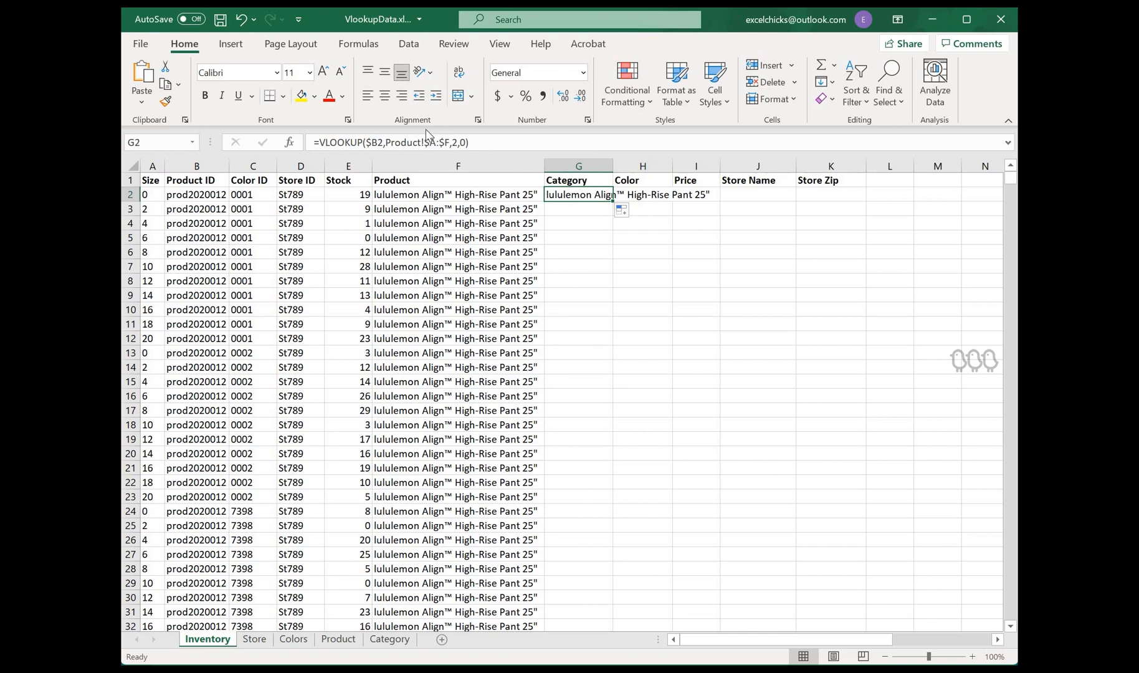
# Step: Try column indexes 3 and then 4 in the Category formula in G2
pyautogui.click(455, 142)
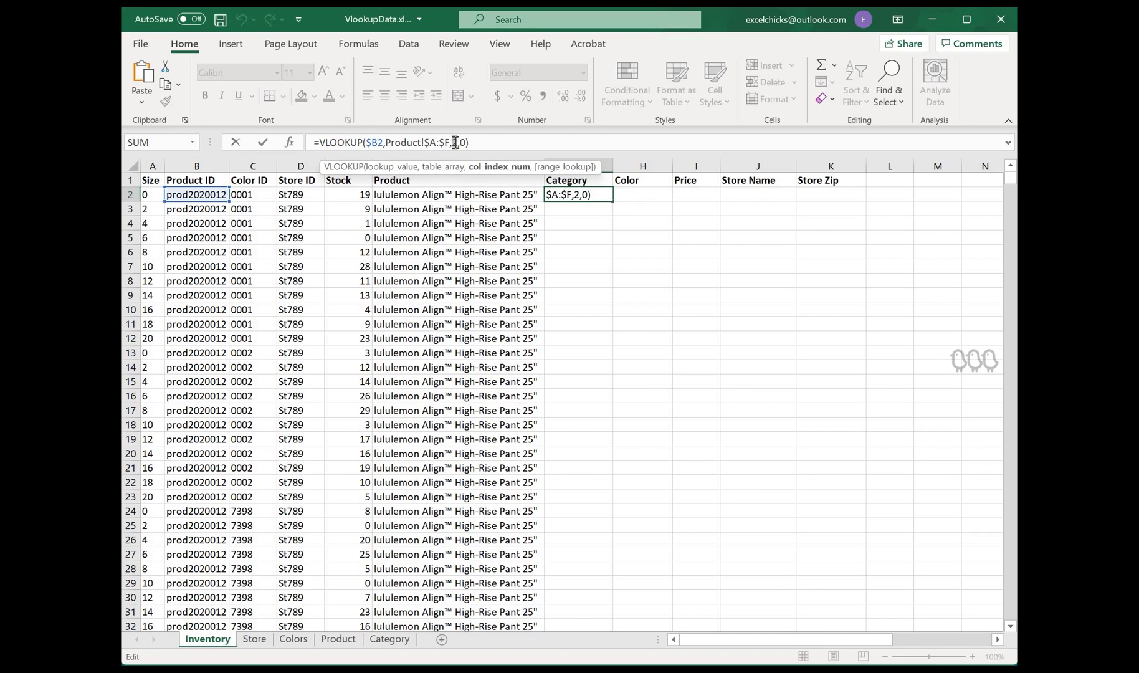
pyautogui.press('Return')
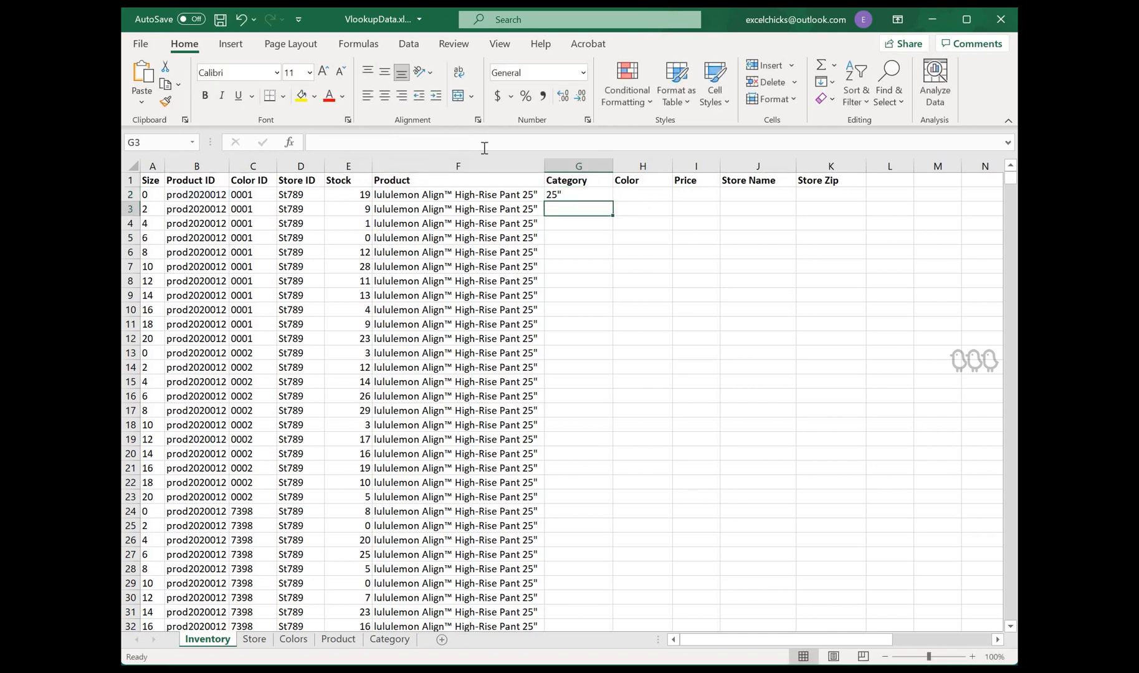
pyautogui.press('Up')
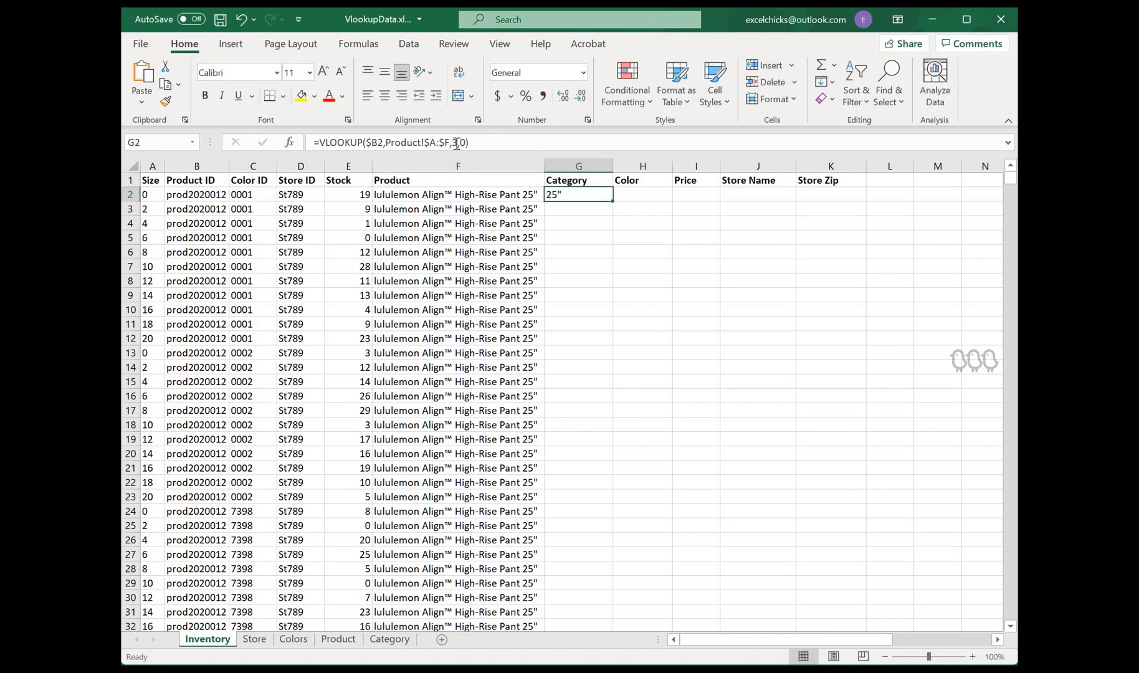
pyautogui.click(456, 142)
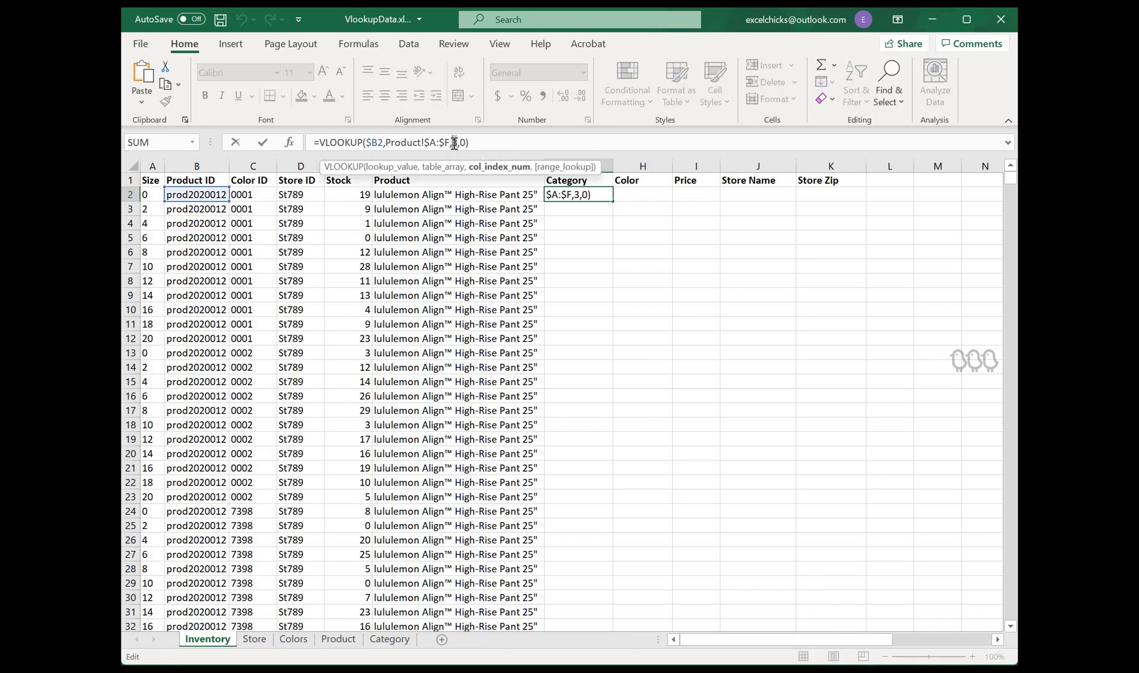
pyautogui.press('Return')
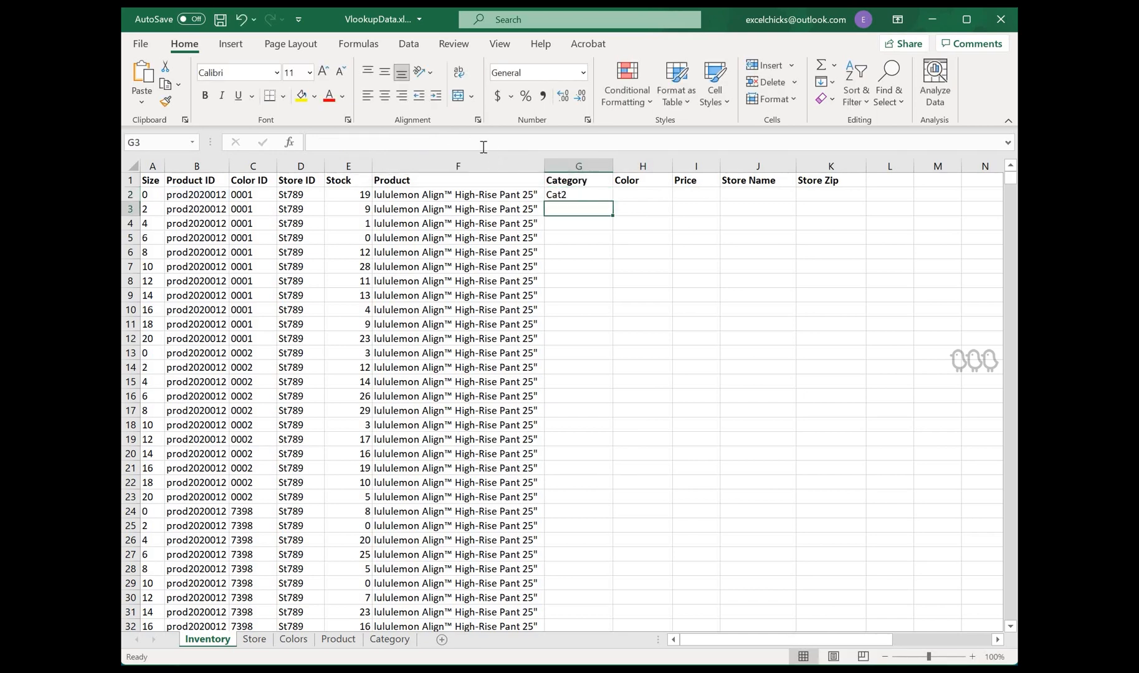
# Step: Set the column index in G2's Category formula to 5
pyautogui.press('Up')
pyautogui.click(458, 142)
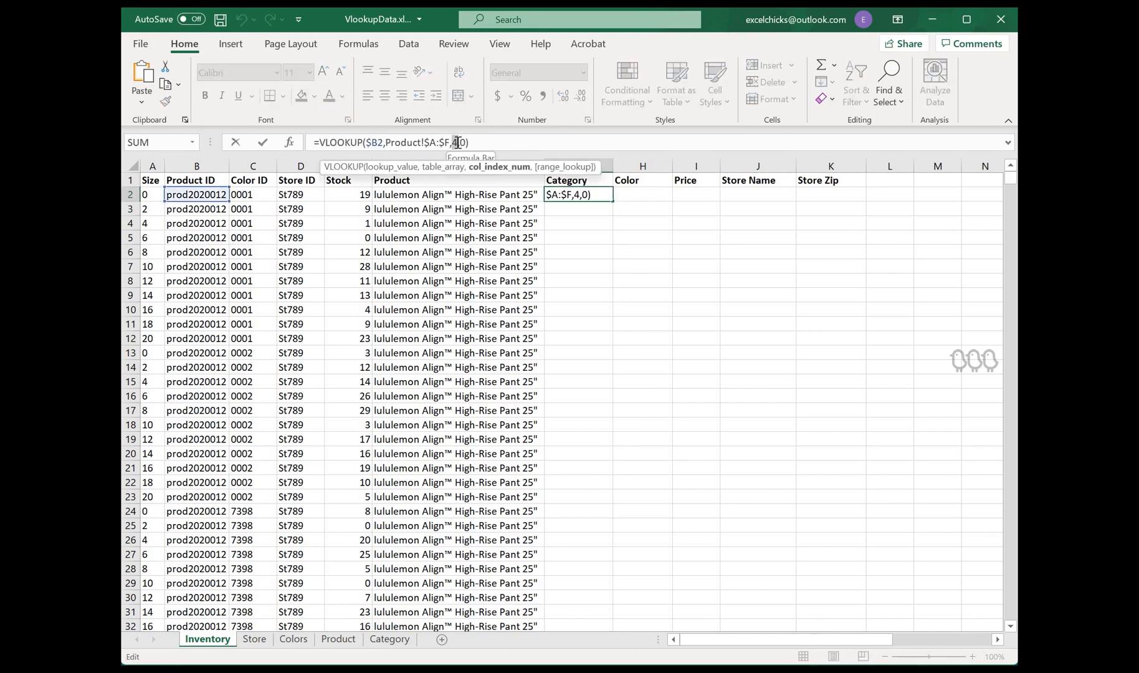
pyautogui.press('BackSpace')
pyautogui.write('5')
pyautogui.press('Return')
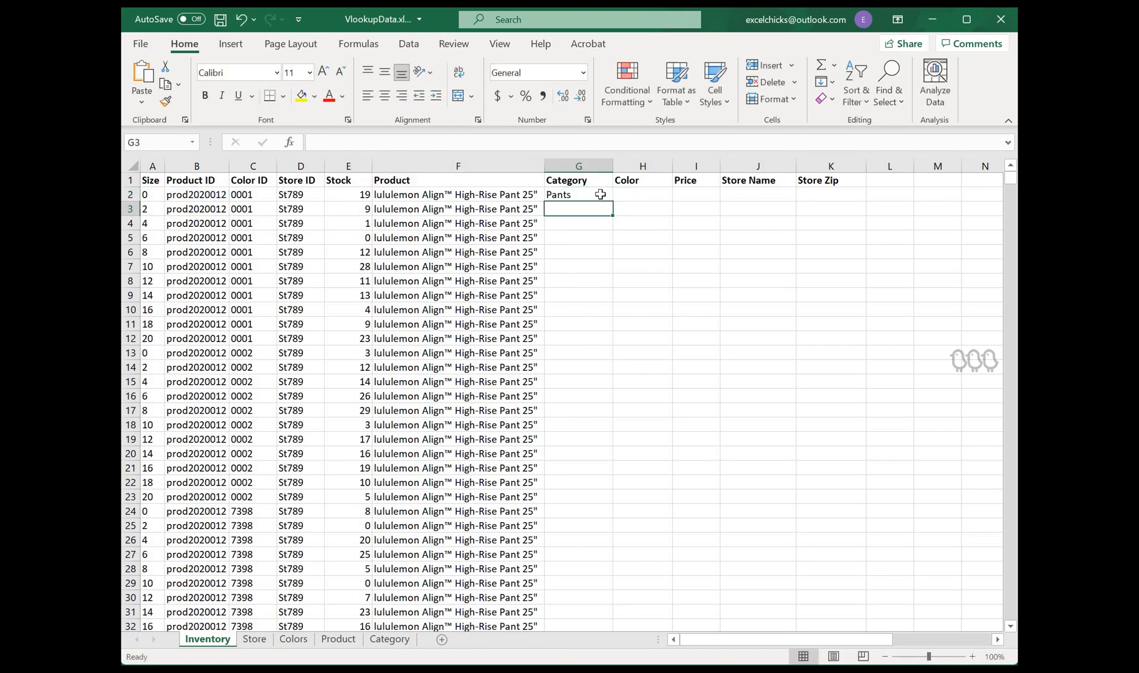
pyautogui.press('Up')
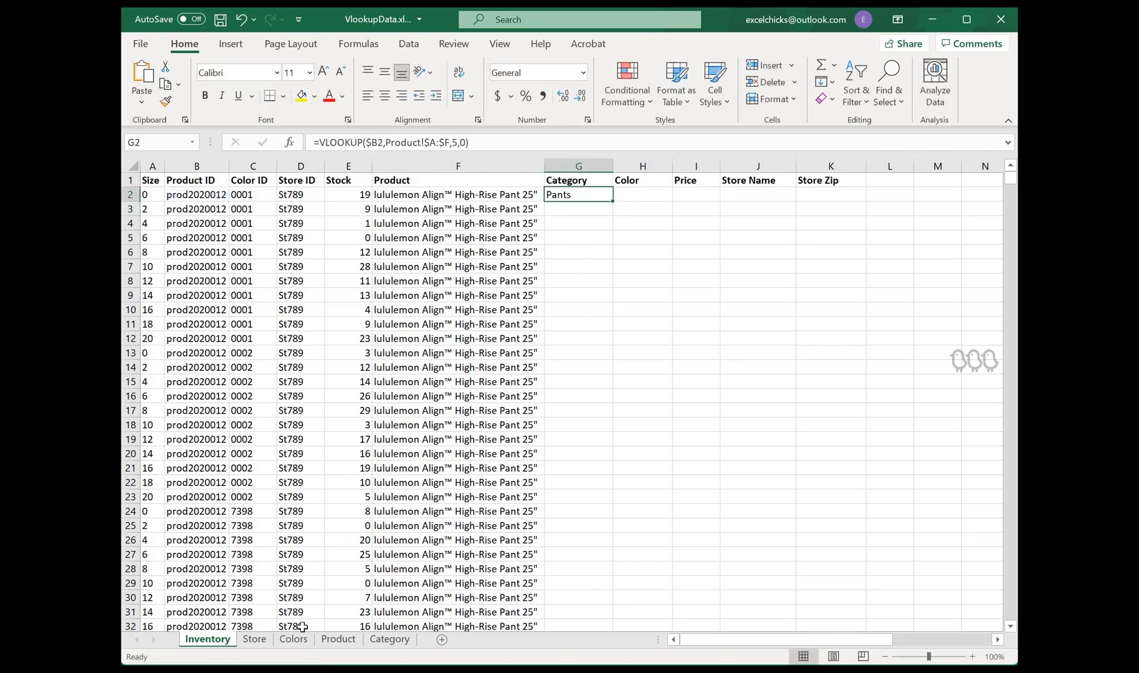
# Step: Check the Product sheet's columns, then fill the Category formula down the whole Category column
pyautogui.click(339, 638)
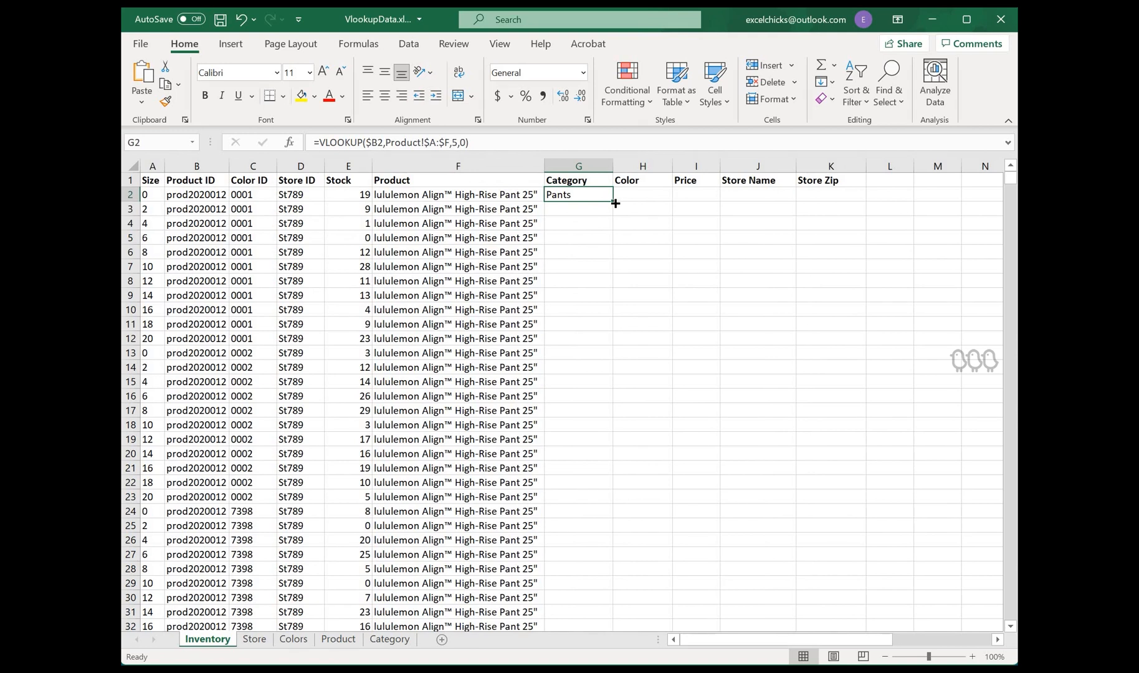
pyautogui.doubleClick(616, 203)
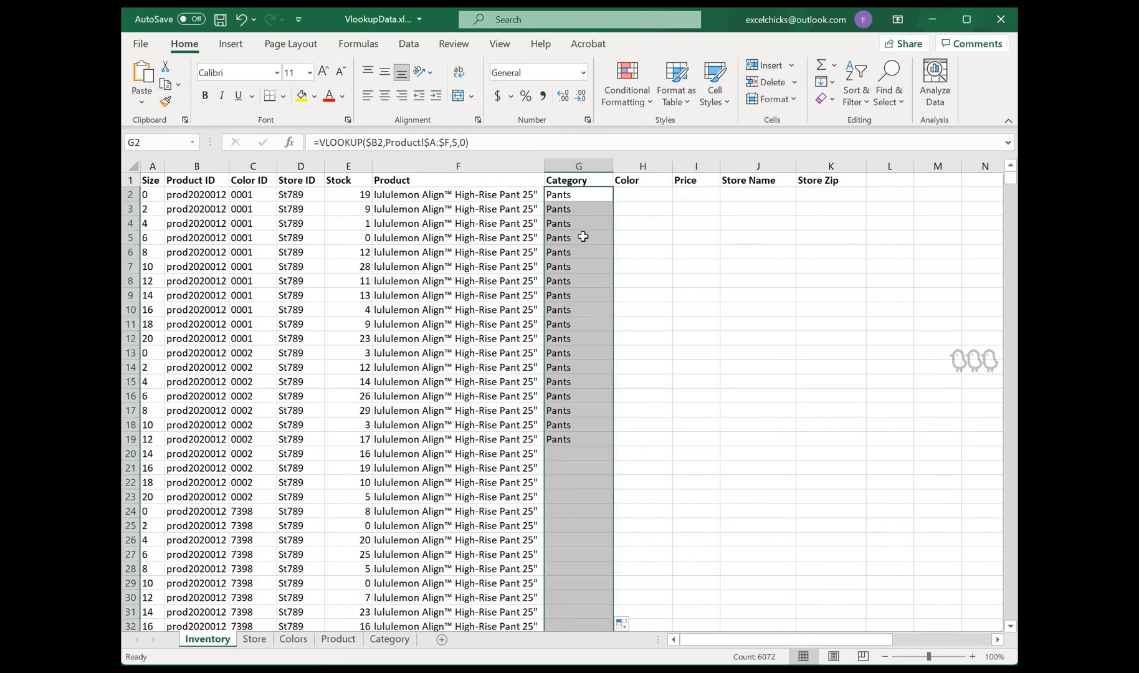
pyautogui.click(614, 203)
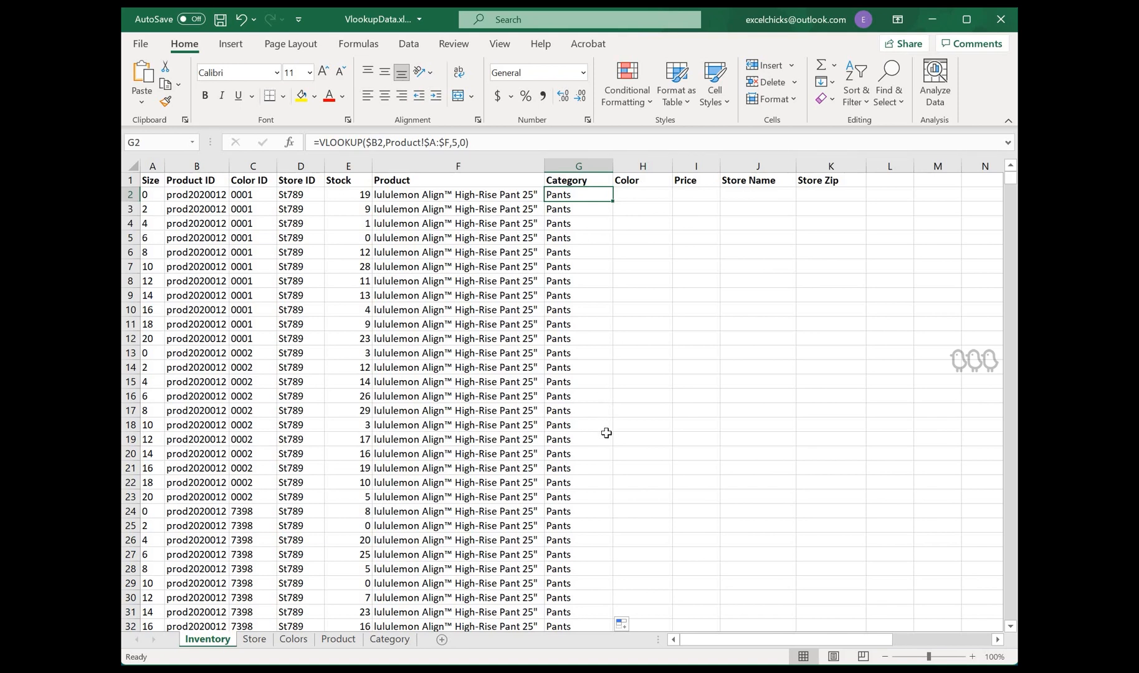
# Step: In the Color cell H2, start a VLOOKUP with C2 as the lookup value
pyautogui.scroll(-20, 606, 432)
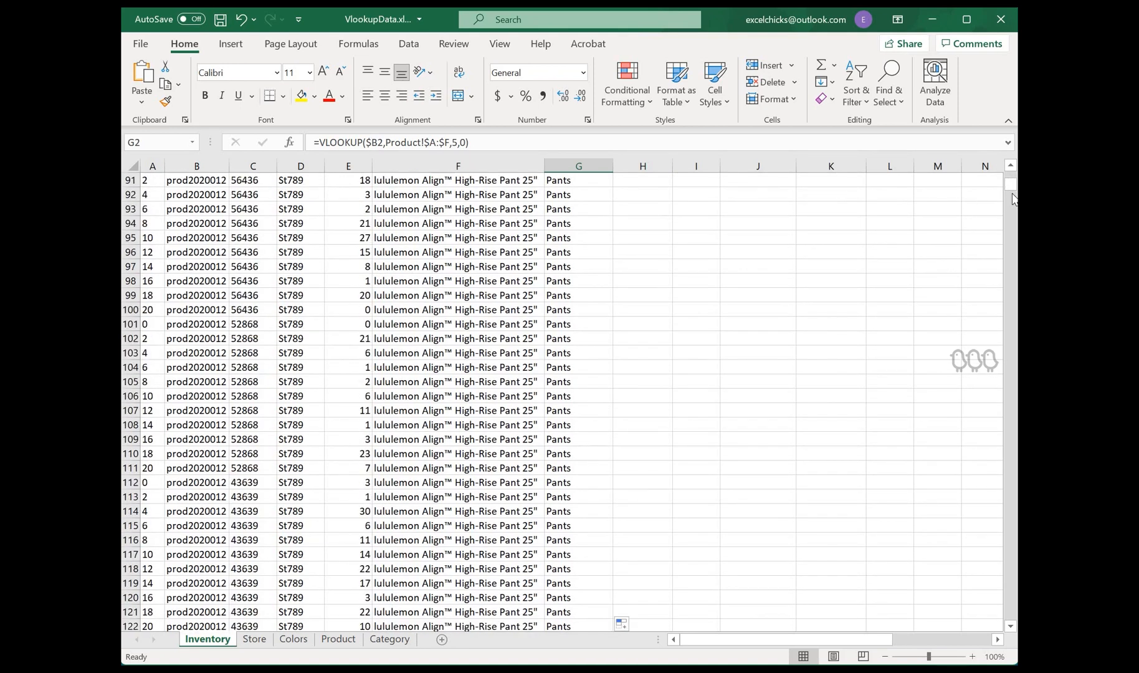
pyautogui.moveTo(1012, 198); pyautogui.dragTo(655, 198)
pyautogui.click(651, 193)
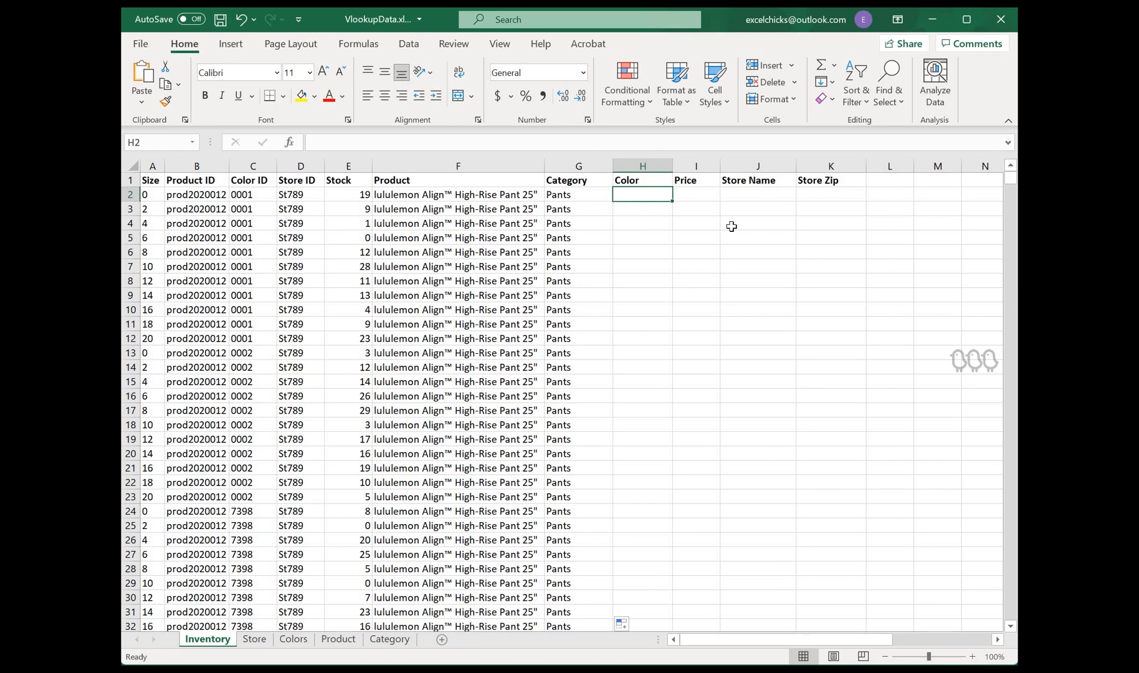
pyautogui.write('=vlooku')
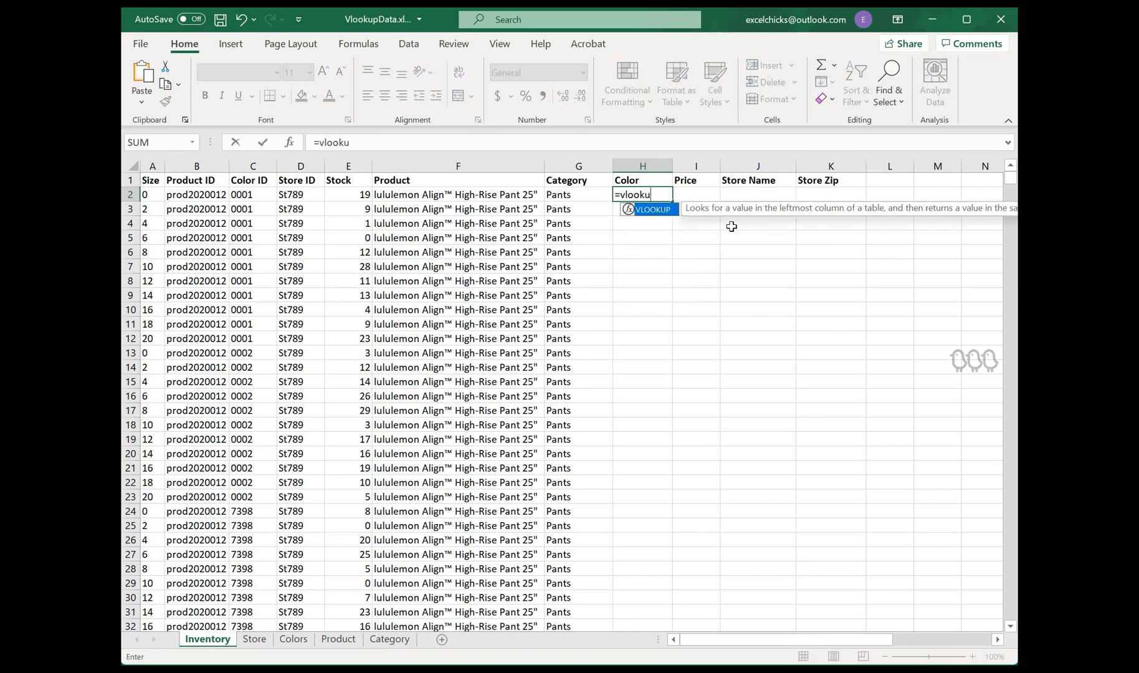
pyautogui.write('p(')
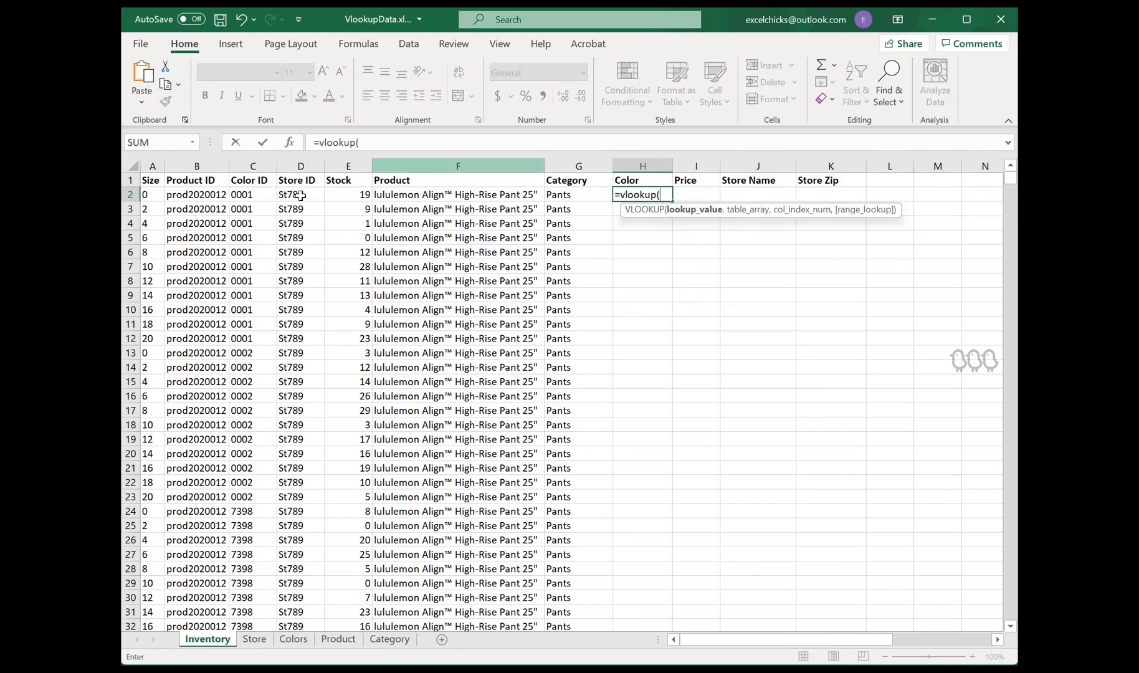
pyautogui.click(258, 194)
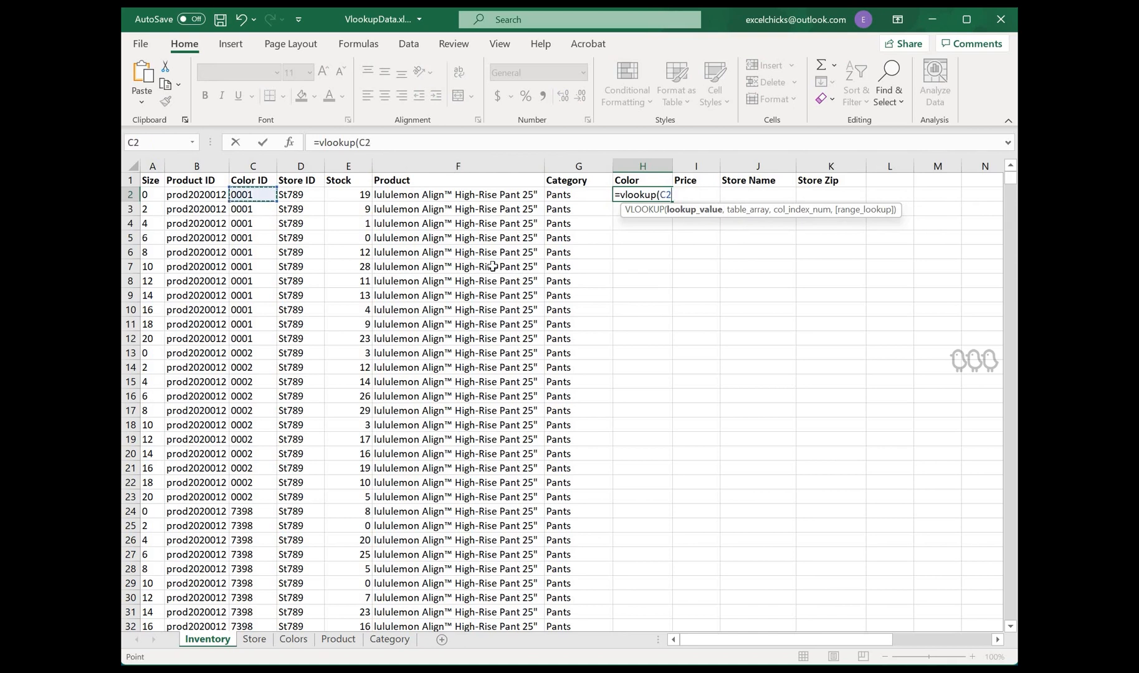
pyautogui.write(',')
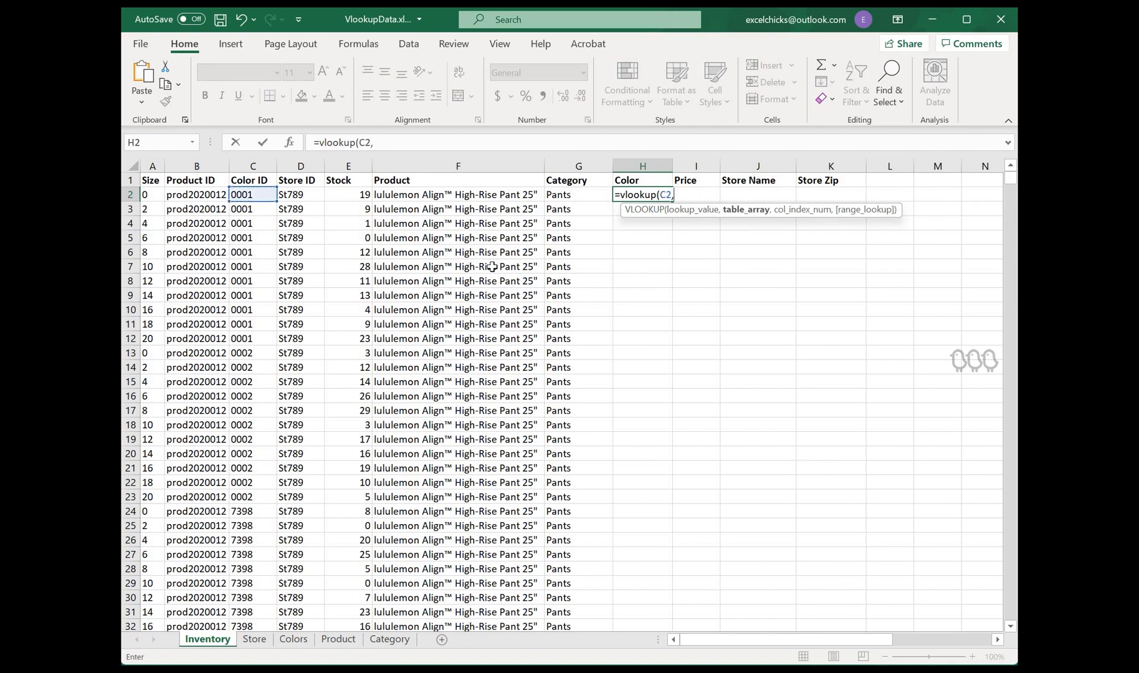
# Step: Set the table array to columns A:B of the Colors sheet
pyautogui.click(296, 642)
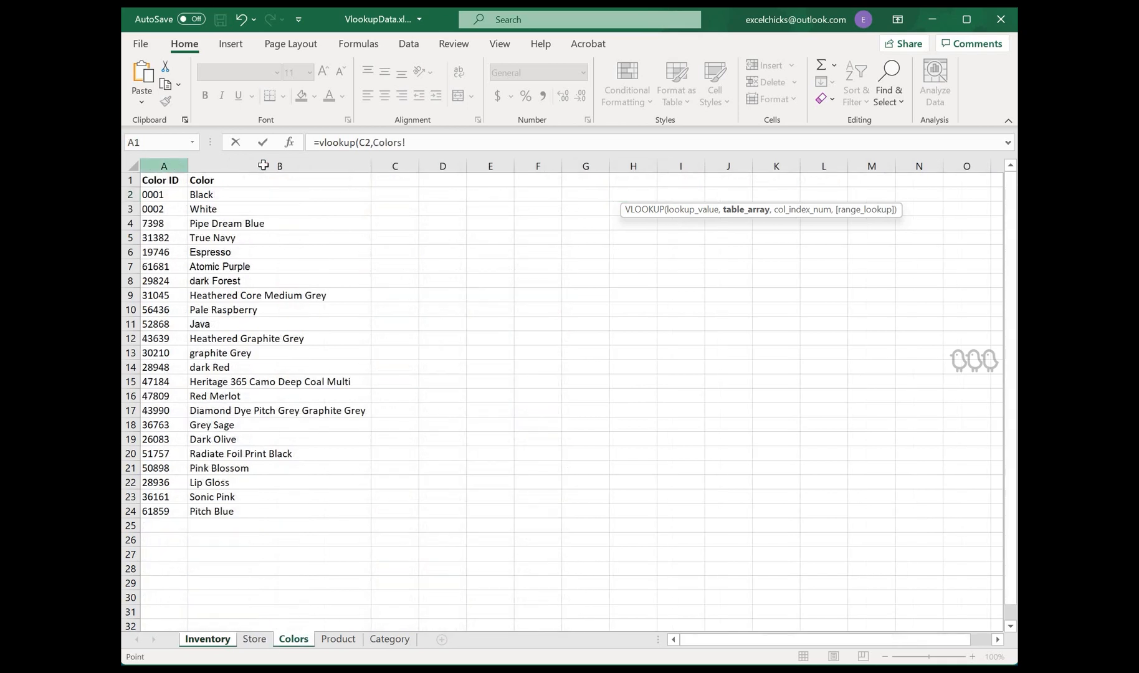
pyautogui.moveTo(164, 163); pyautogui.dragTo(276, 162)
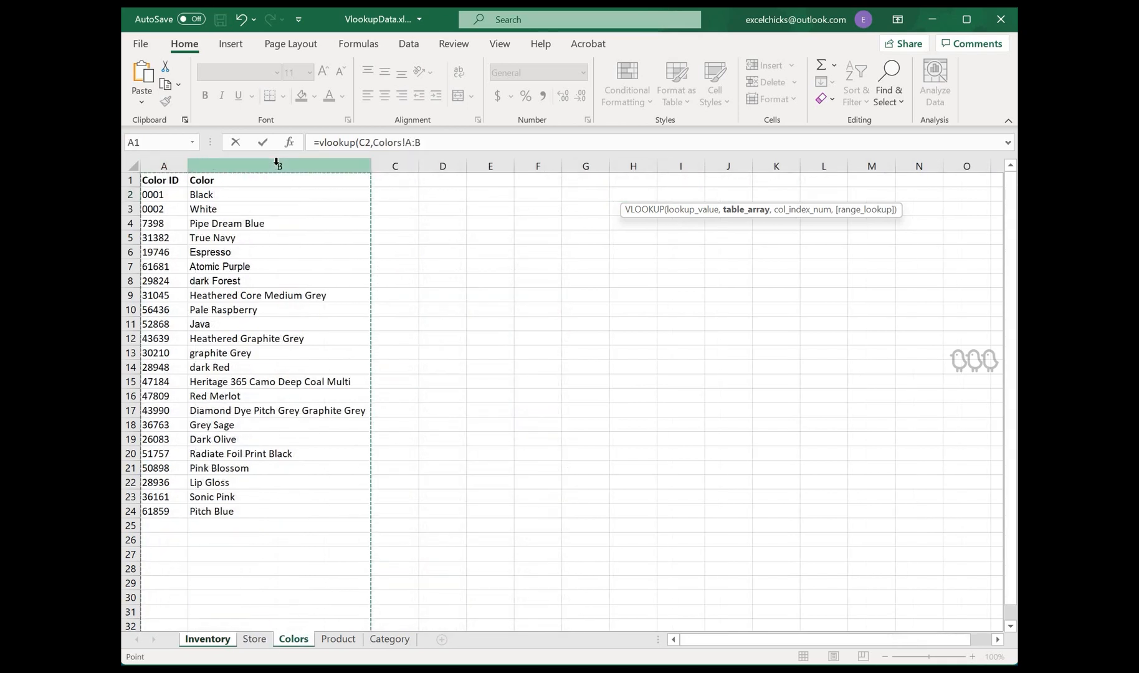
pyautogui.write(',')
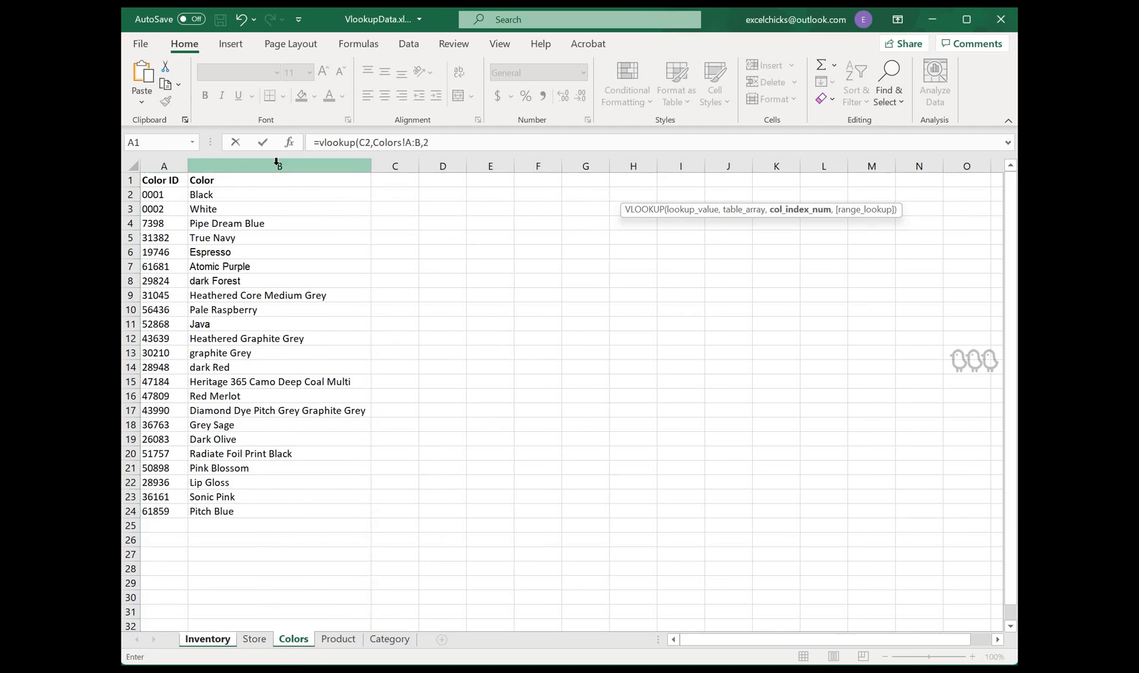
pyautogui.write('2,')
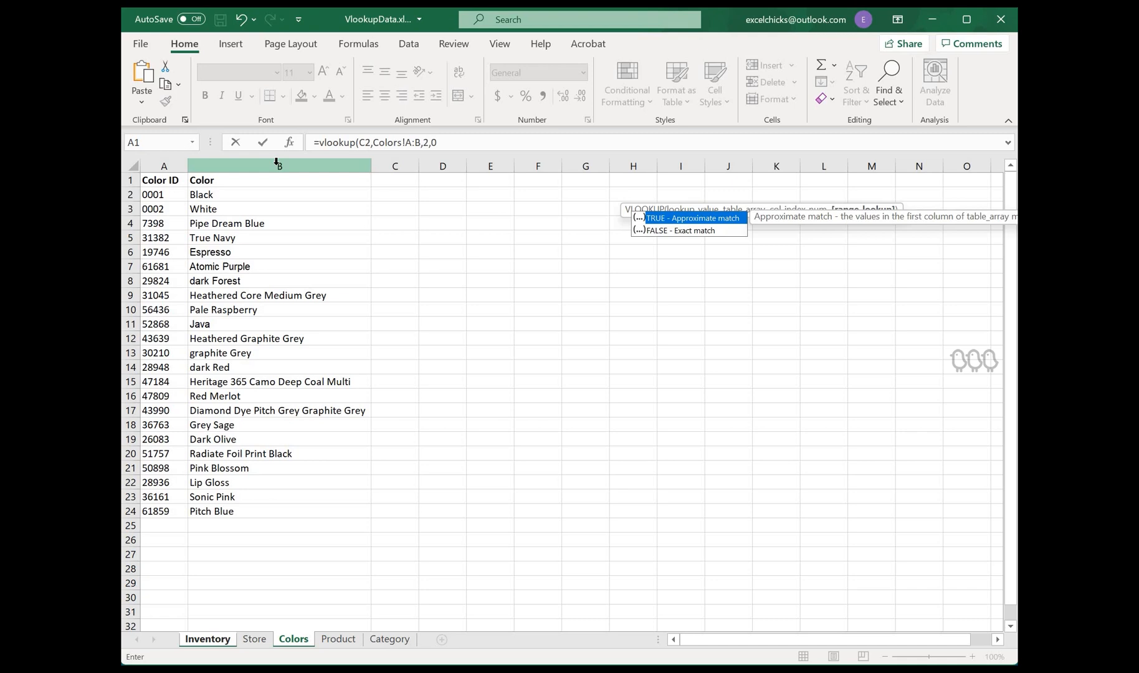
# Step: Finish the Color formula with column index 2 and exact match 0, enter it, and fill it down the column
pyautogui.write('0')
pyautogui.press('Return')
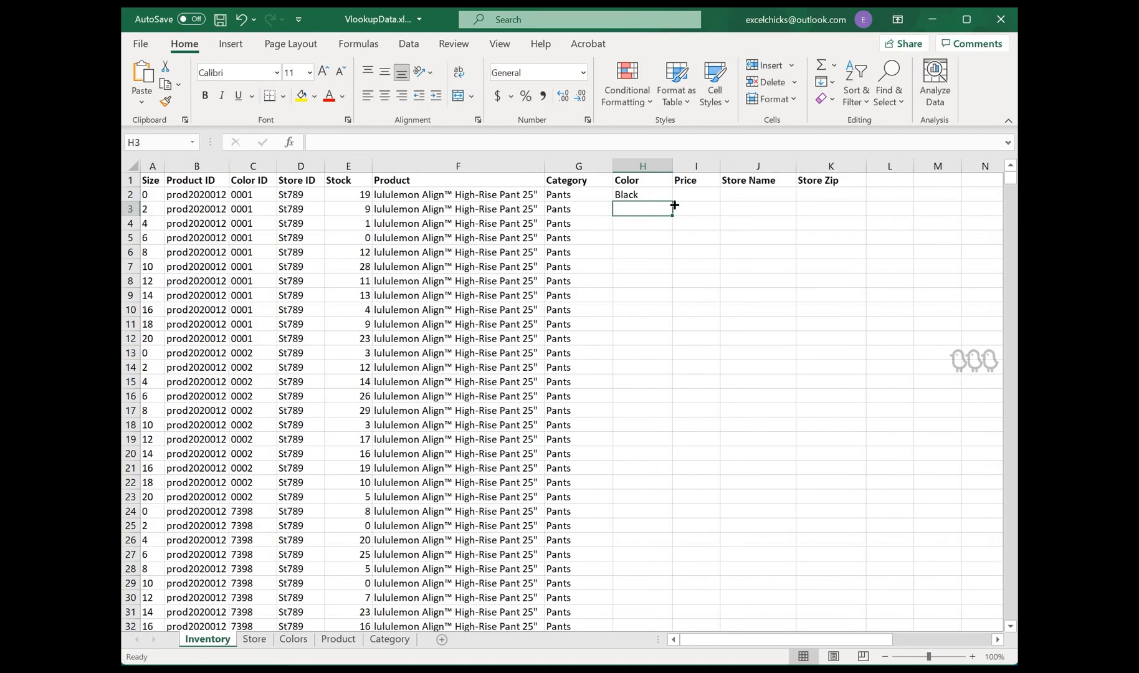
pyautogui.click(670, 199)
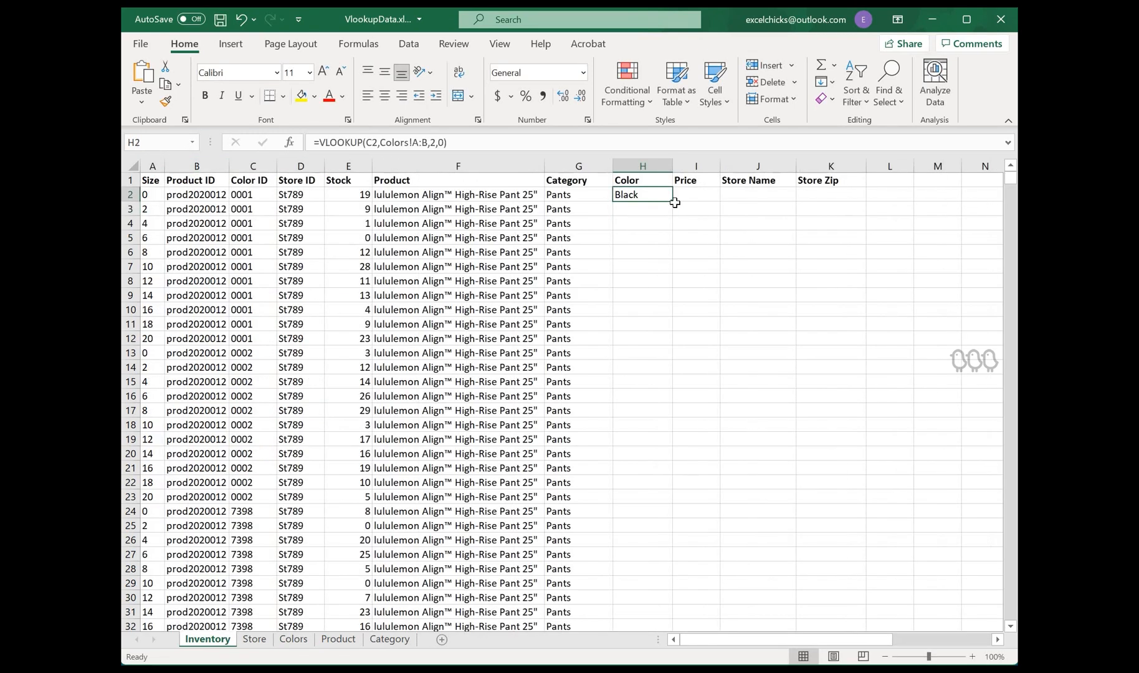
pyautogui.doubleClick(673, 201)
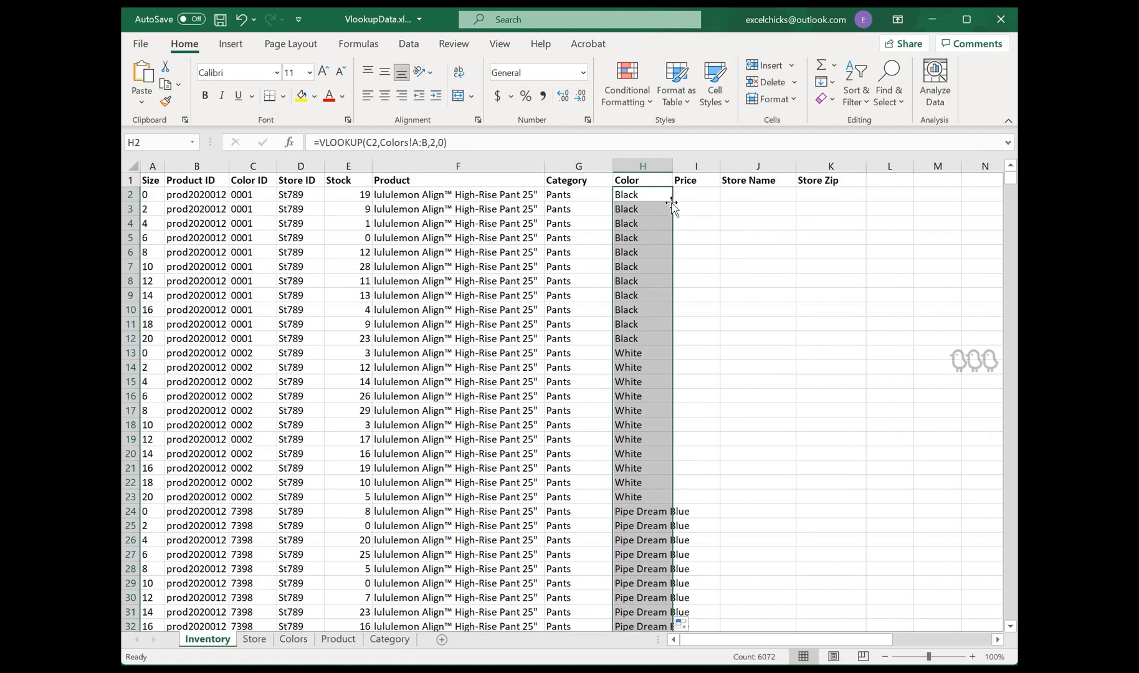
pyautogui.click(664, 196)
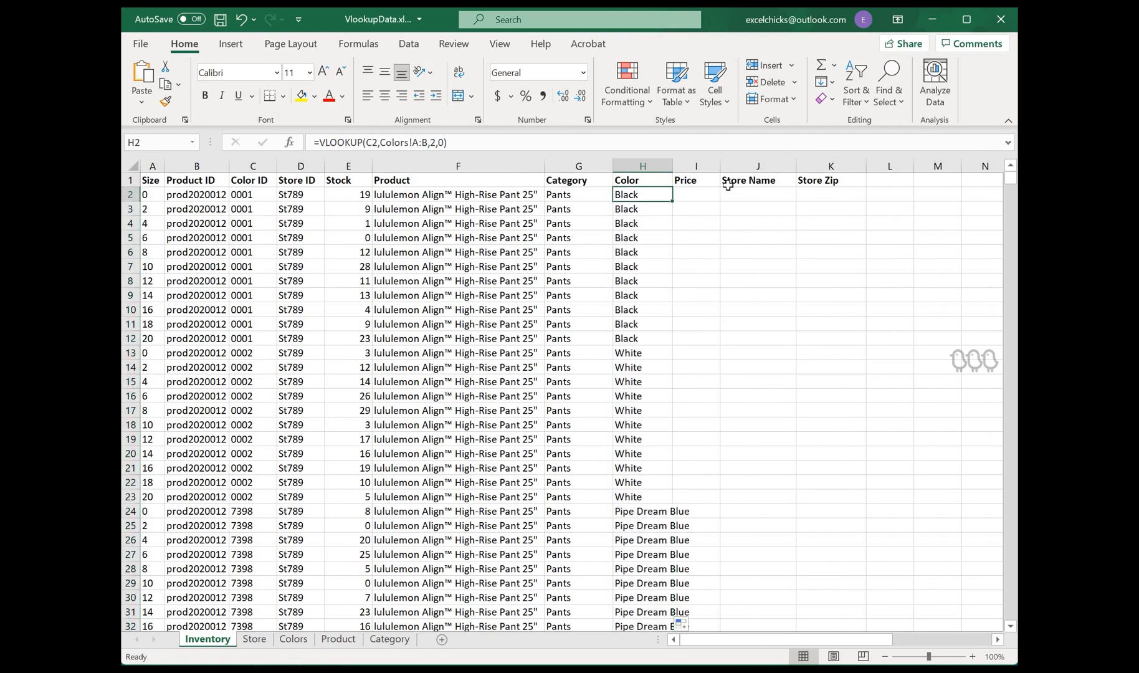
# Step: Select the Price cell I2 and review the Product sheet's Price column
pyautogui.press('Right')
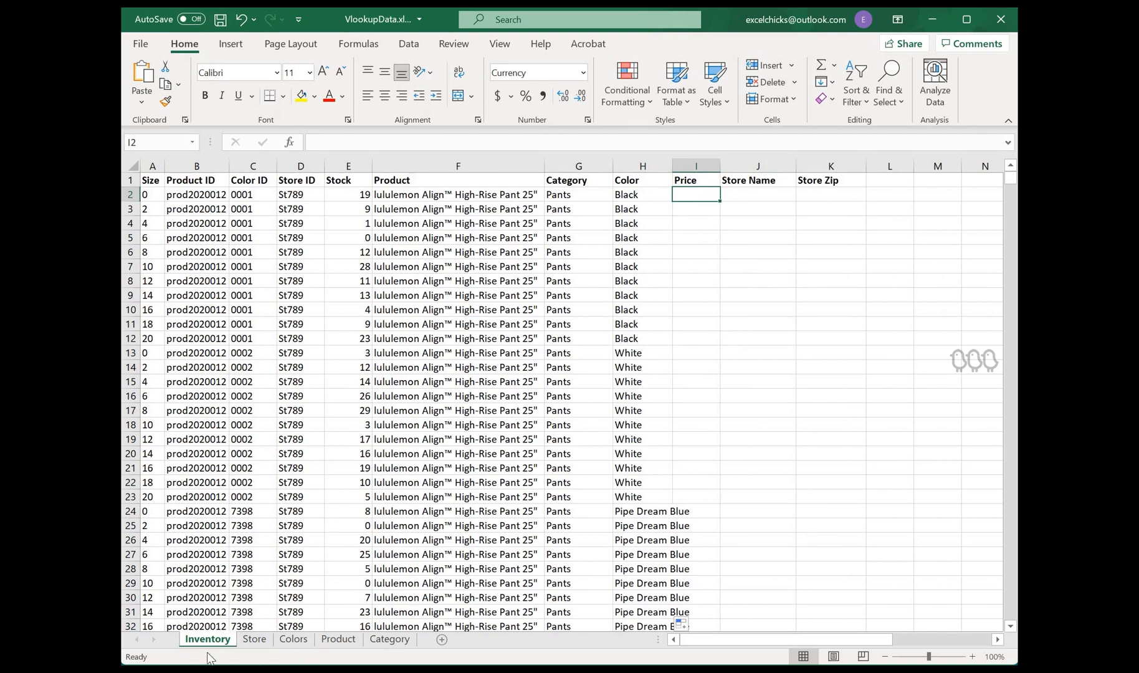
pyautogui.click(336, 640)
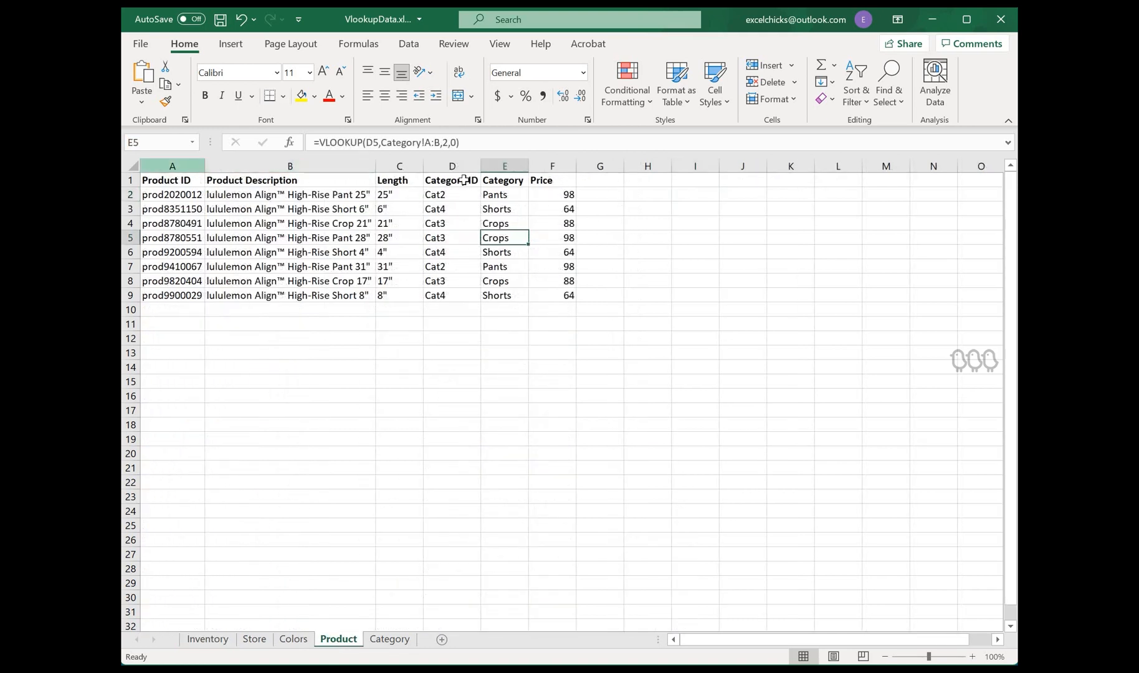
pyautogui.click(208, 639)
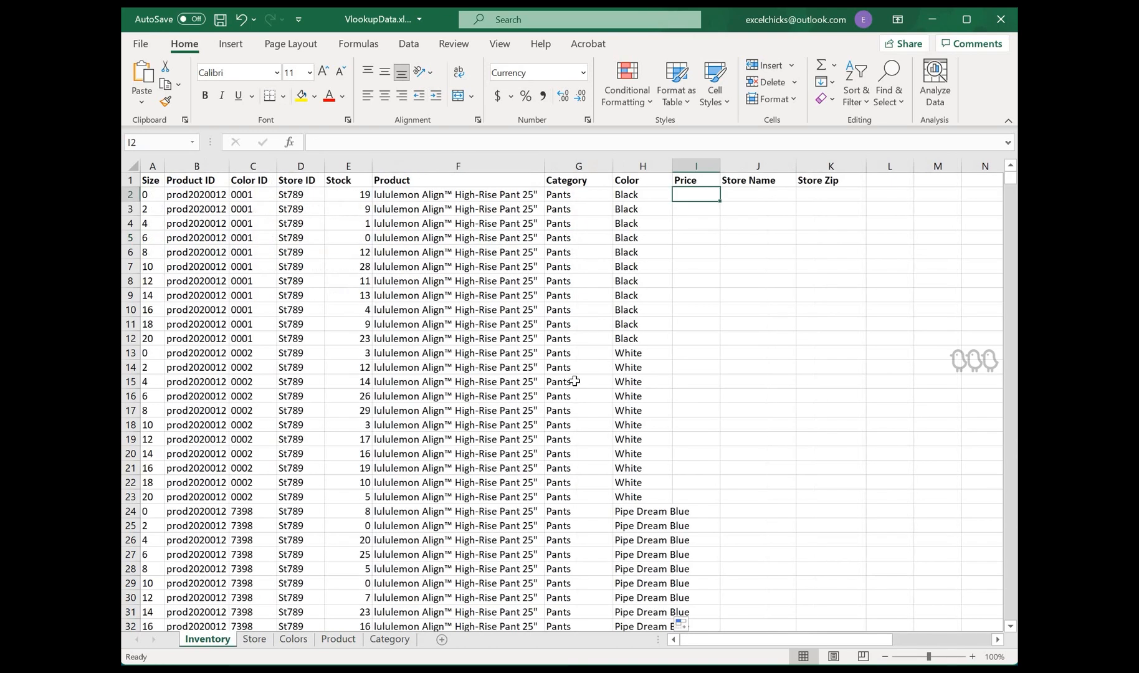
# Step: Copy the Category formula from G2 into the Price cell I2
pyautogui.click(599, 194)
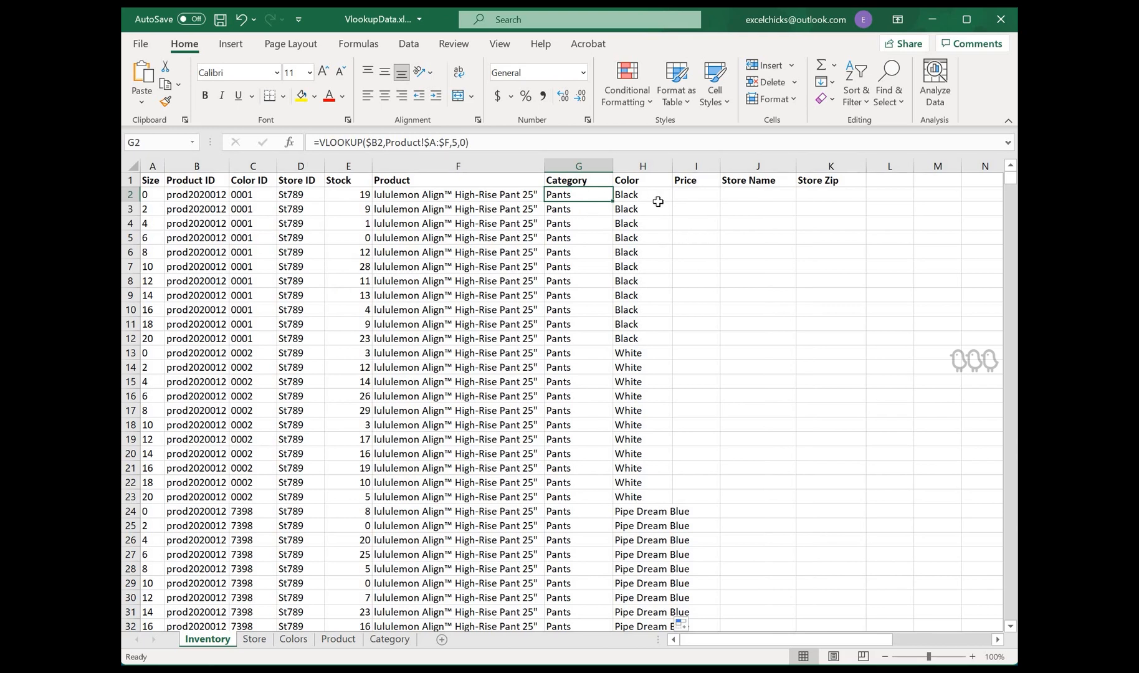
pyautogui.hotkey('ctrl', 'c')
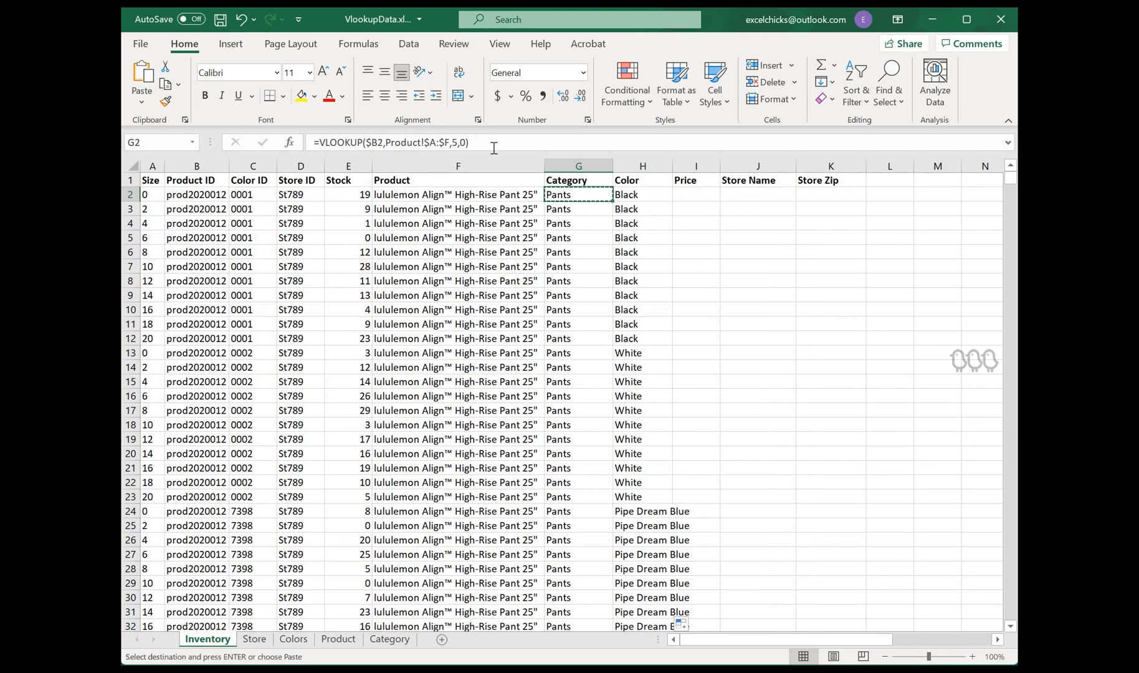
pyautogui.click(707, 196)
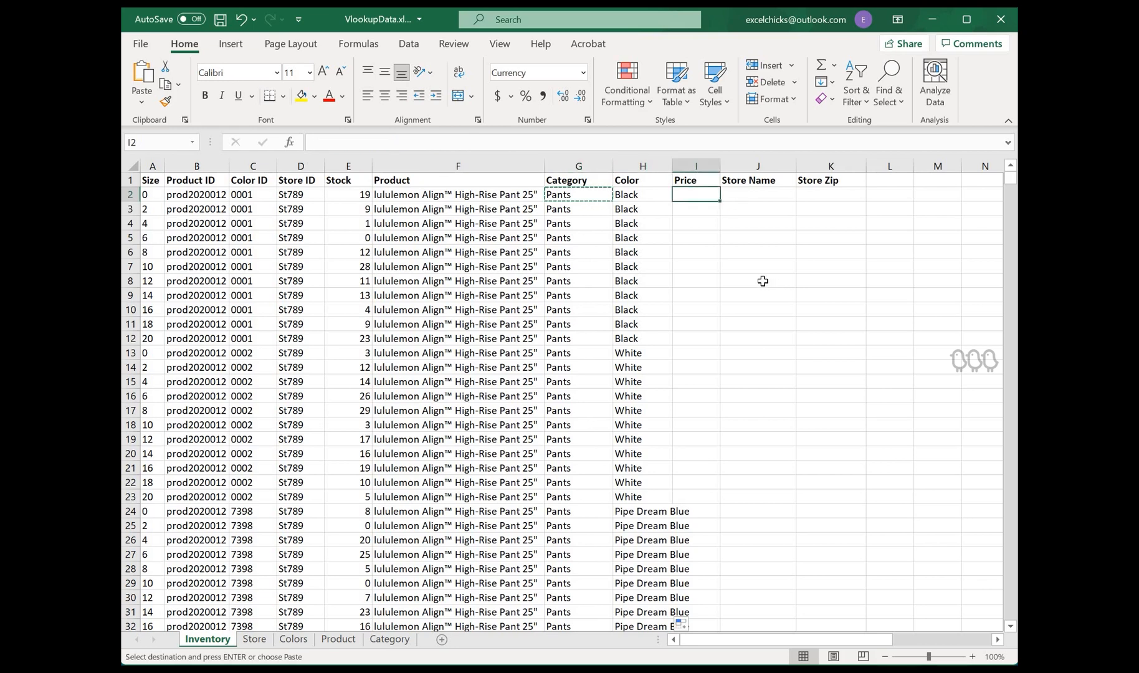
pyautogui.hotkey('ctrl', 'v')
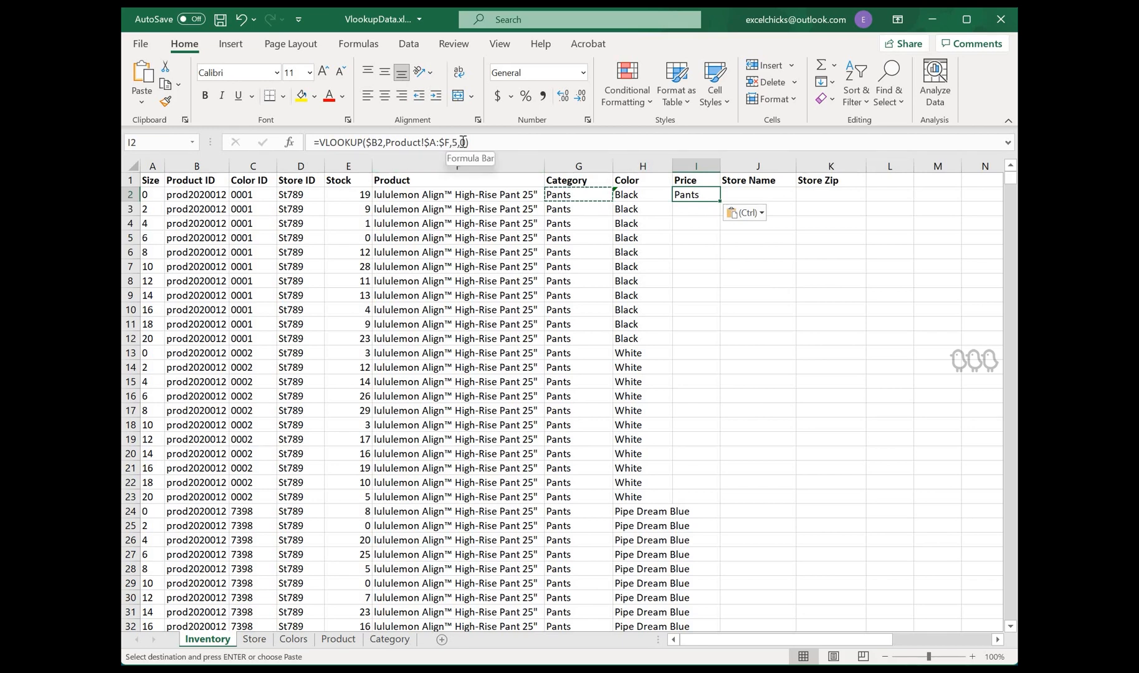
pyautogui.click(463, 142)
pyautogui.press('BackSpace')
pyautogui.write('6')
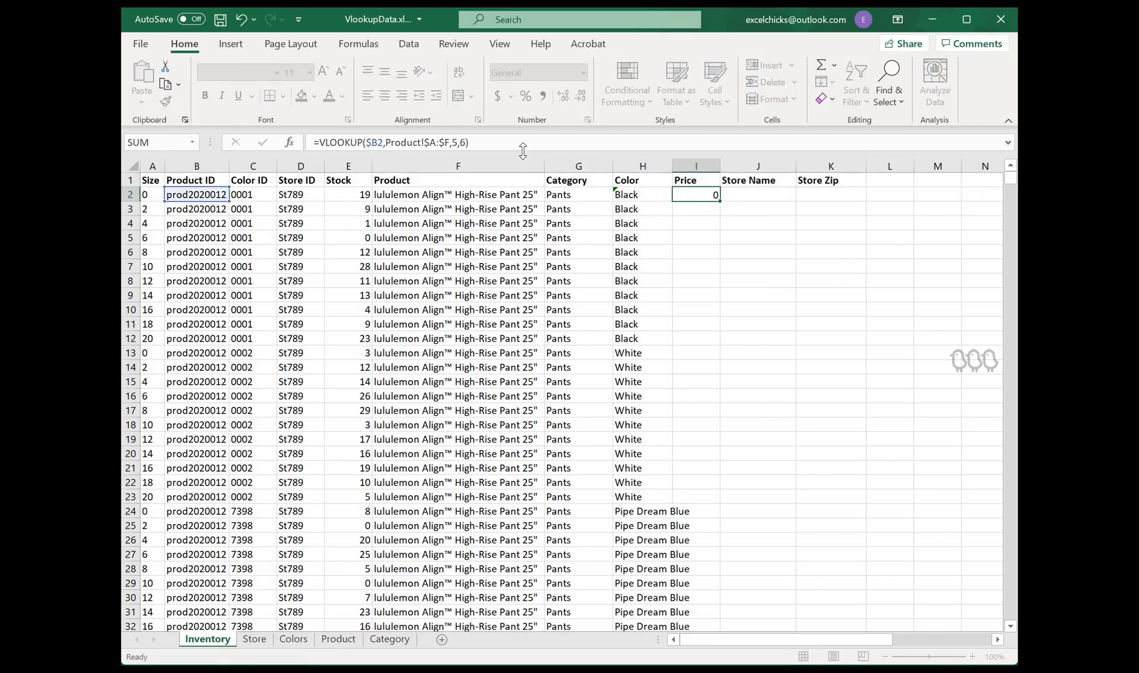
pyautogui.hotkey('ctrl', 'Return')
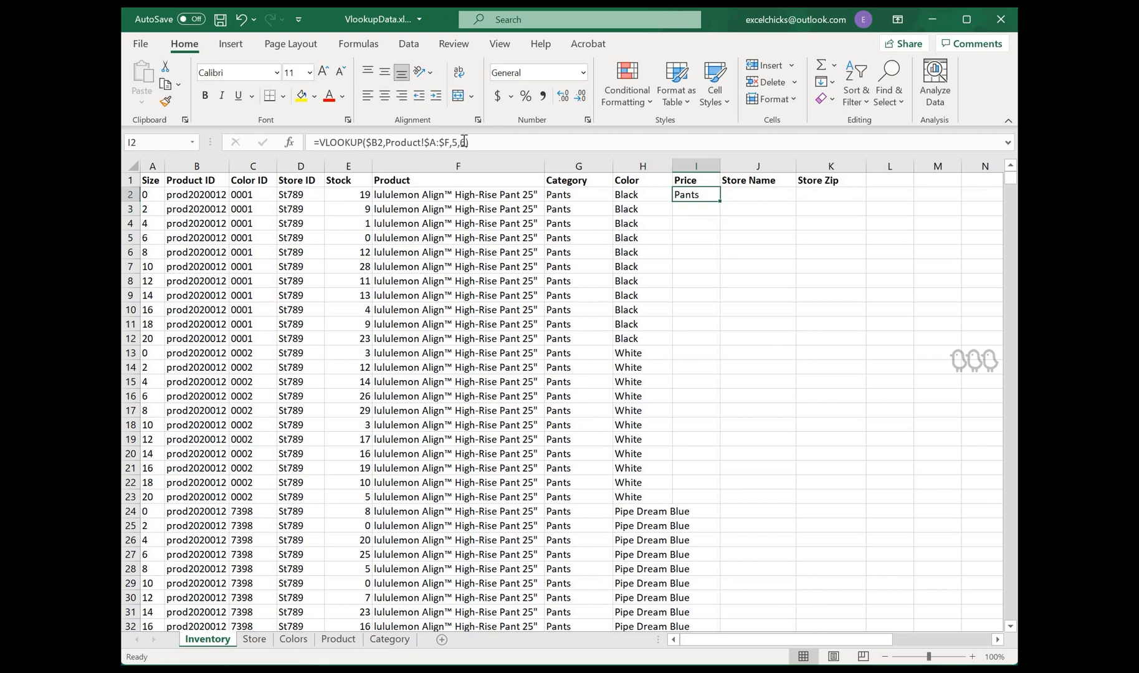
# Step: Set the Price formula's column index to 6, enter it, and fill it down the column
pyautogui.click(461, 142)
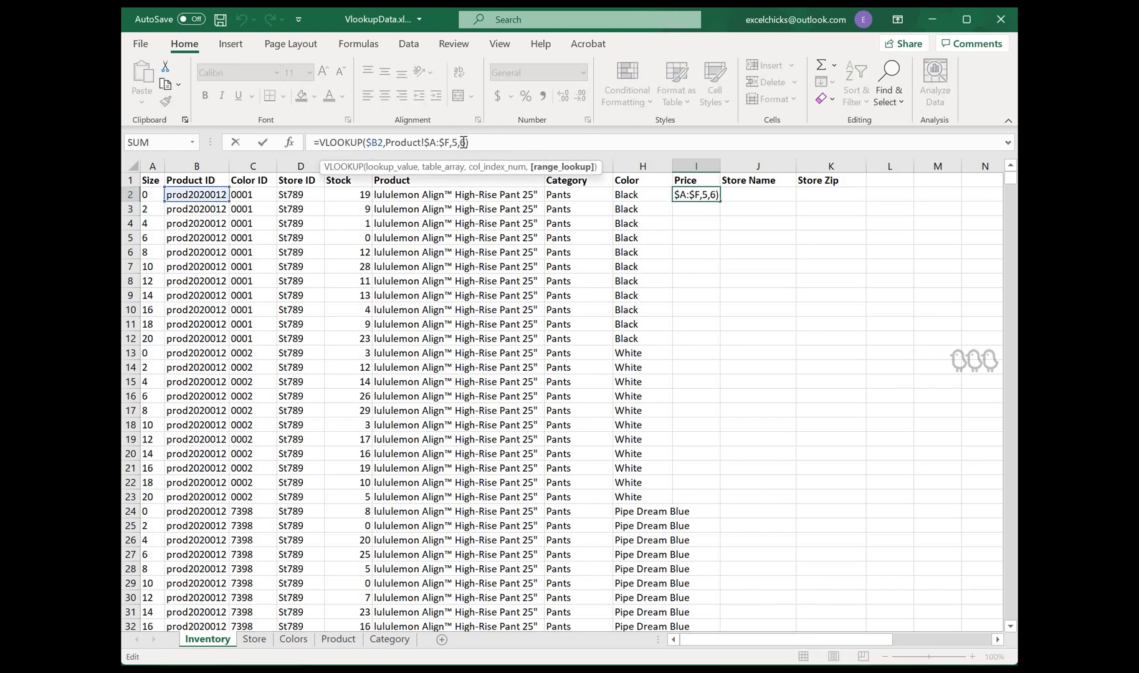
pyautogui.write('0')
pyautogui.press('Delete')
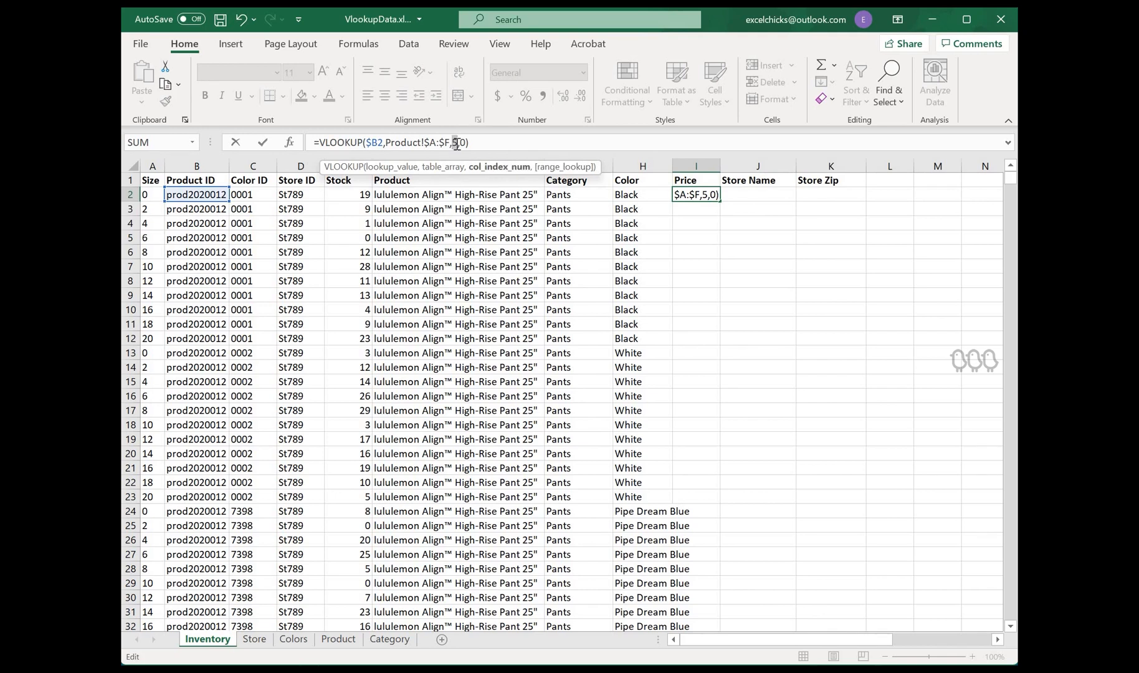
pyautogui.press('Return')
pyautogui.press('Up')
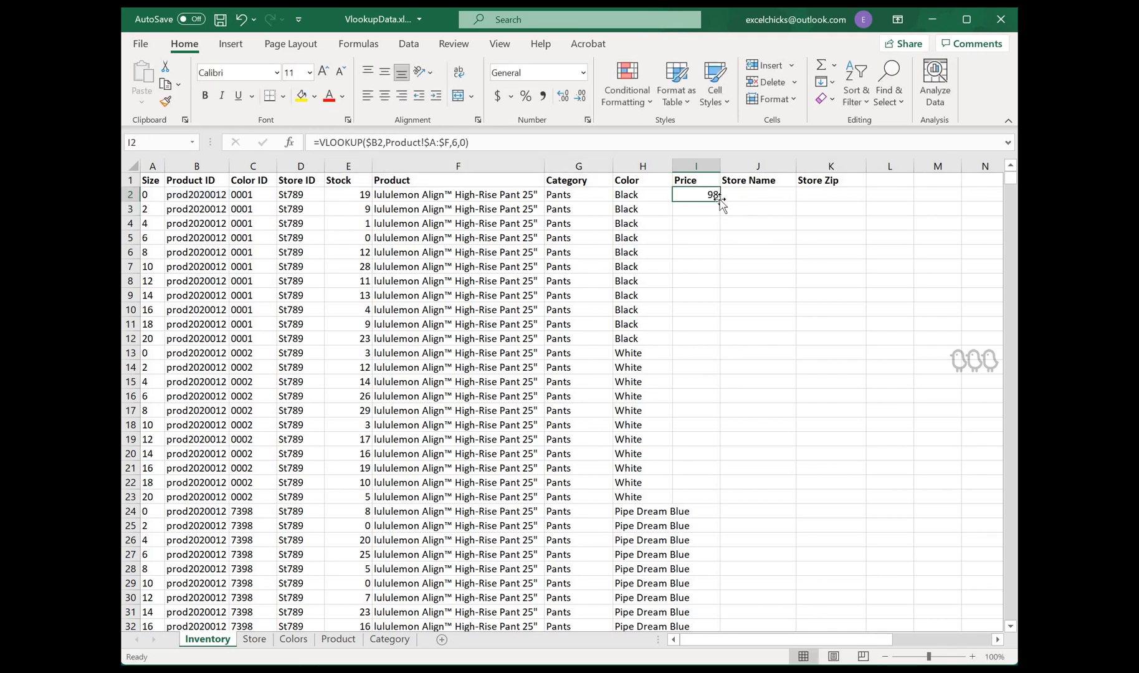
pyautogui.doubleClick(720, 199)
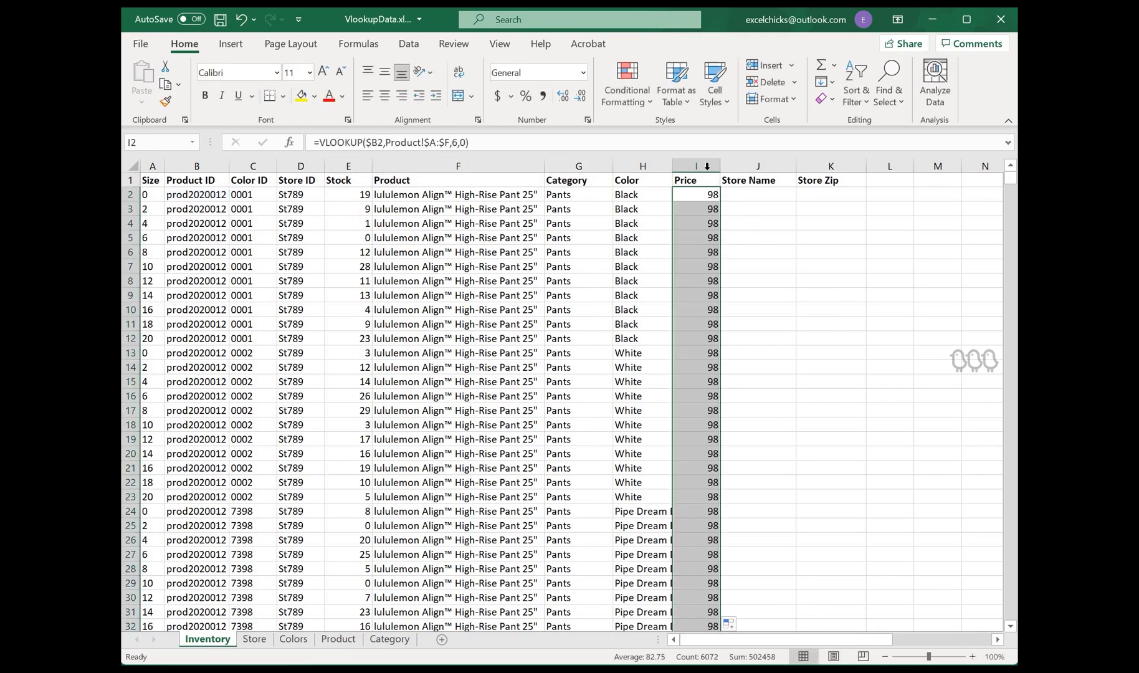
# Step: Format the whole Price column as Currency with no decimal places
pyautogui.click(699, 165)
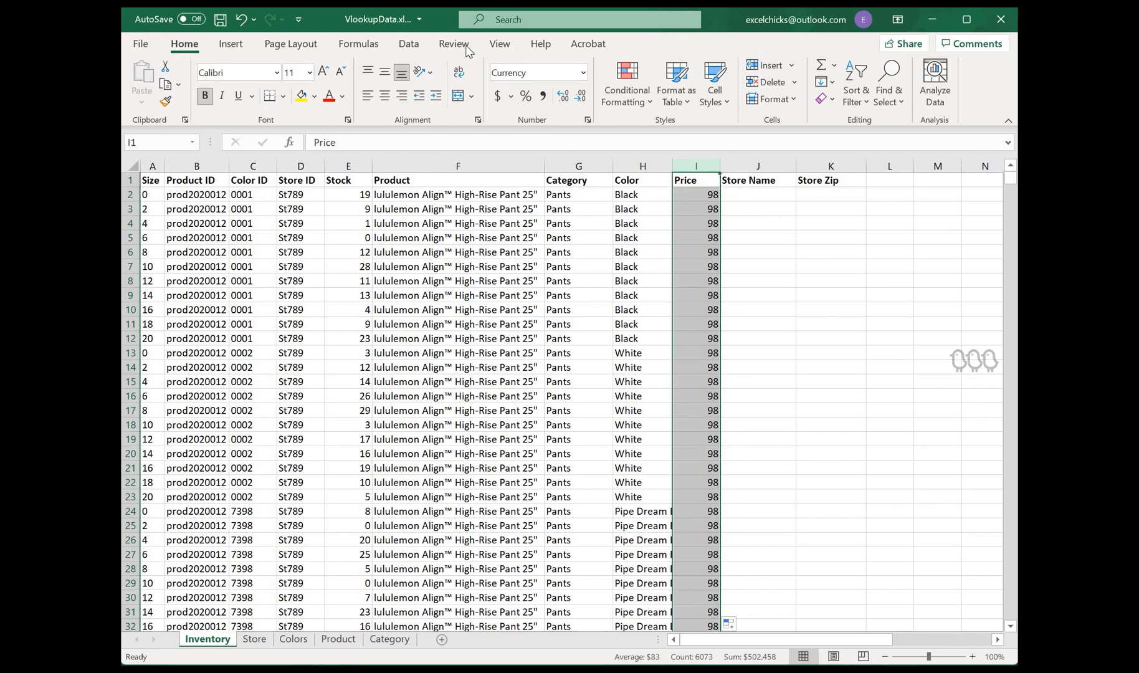
pyautogui.click(585, 74)
pyautogui.click(567, 173)
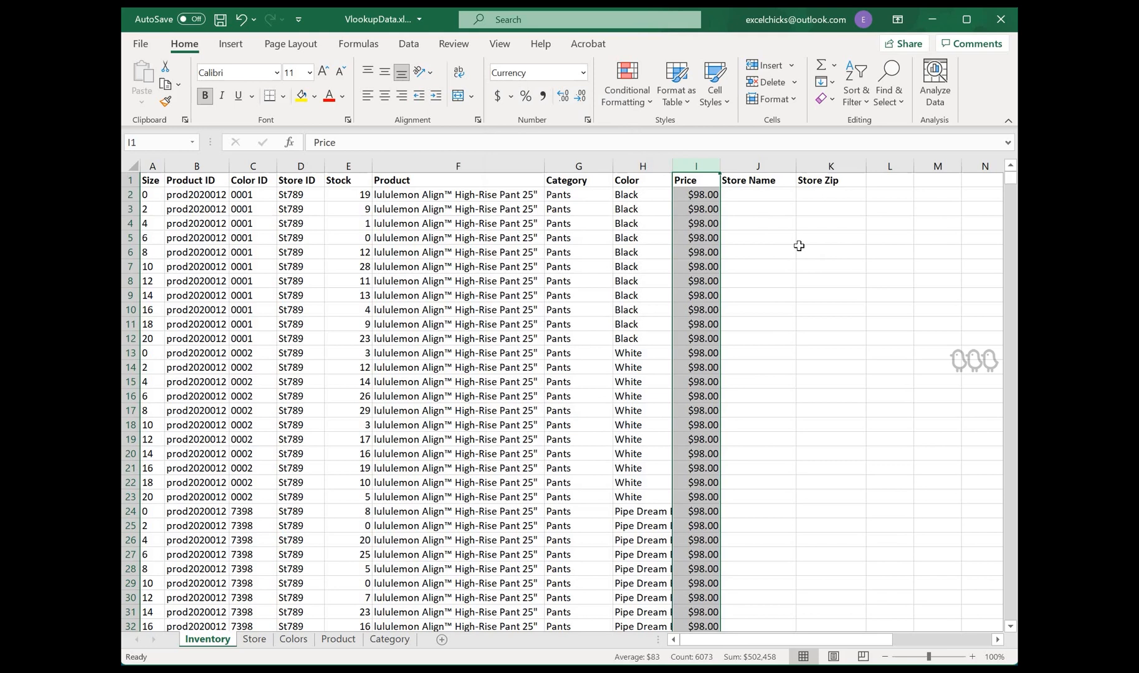
pyautogui.click(581, 95)
pyautogui.click(580, 95)
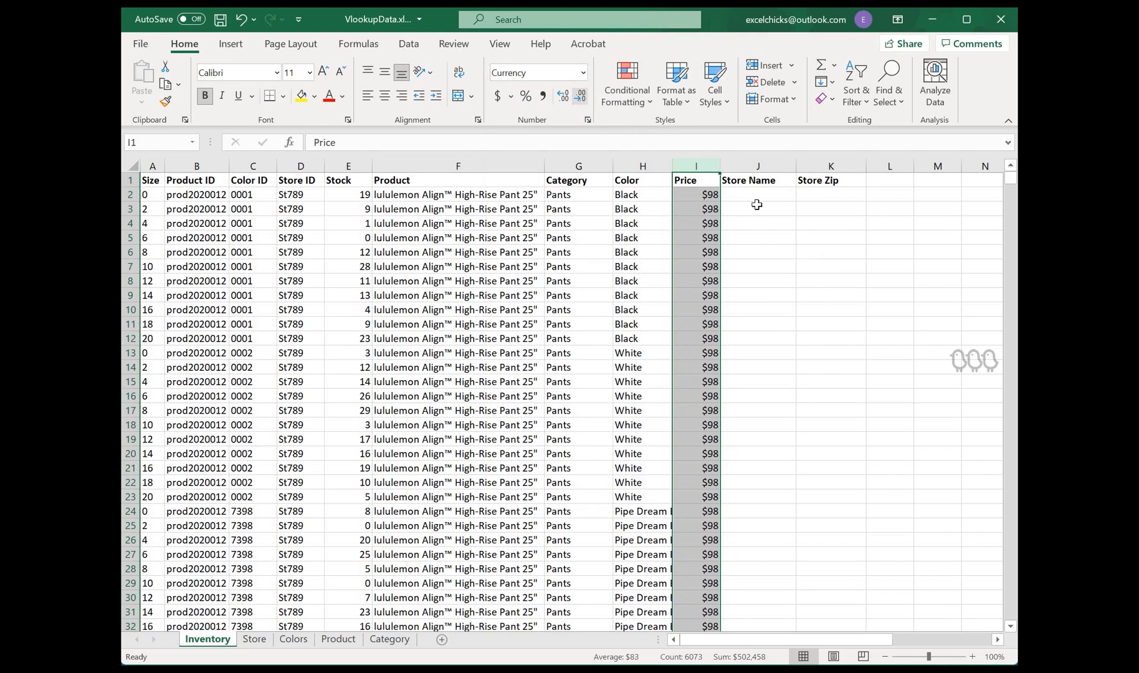
# Step: In the Store Name cell J2, start a VLOOKUP with $D2 as the lookup value
pyautogui.click(762, 195)
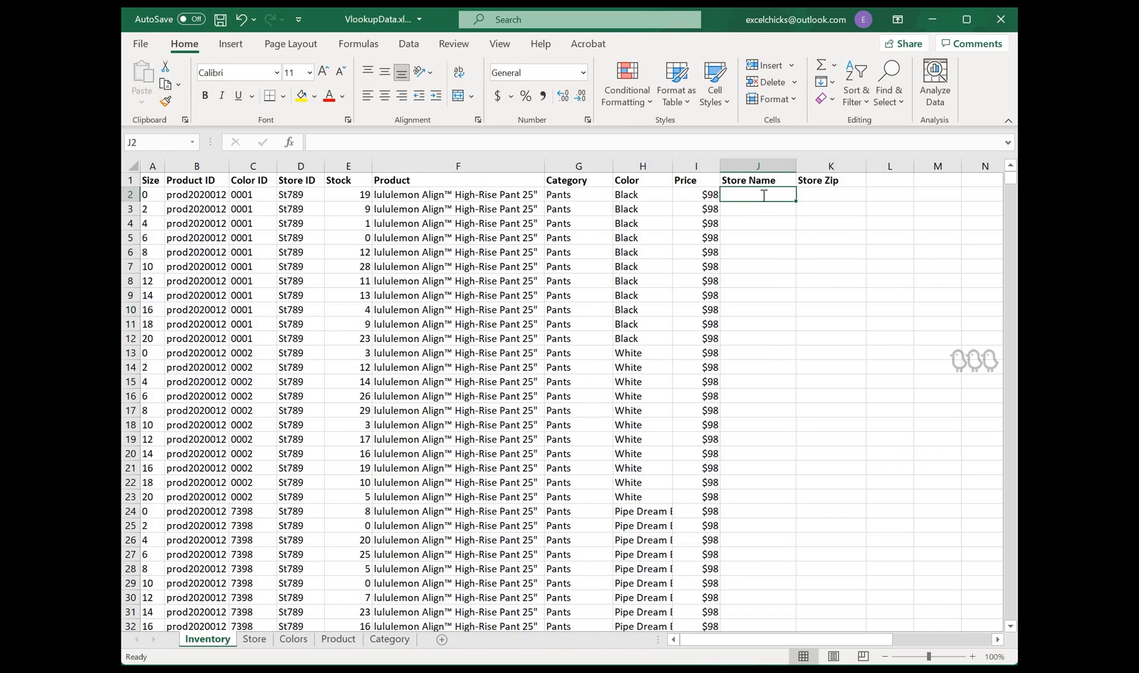
pyautogui.write('=')
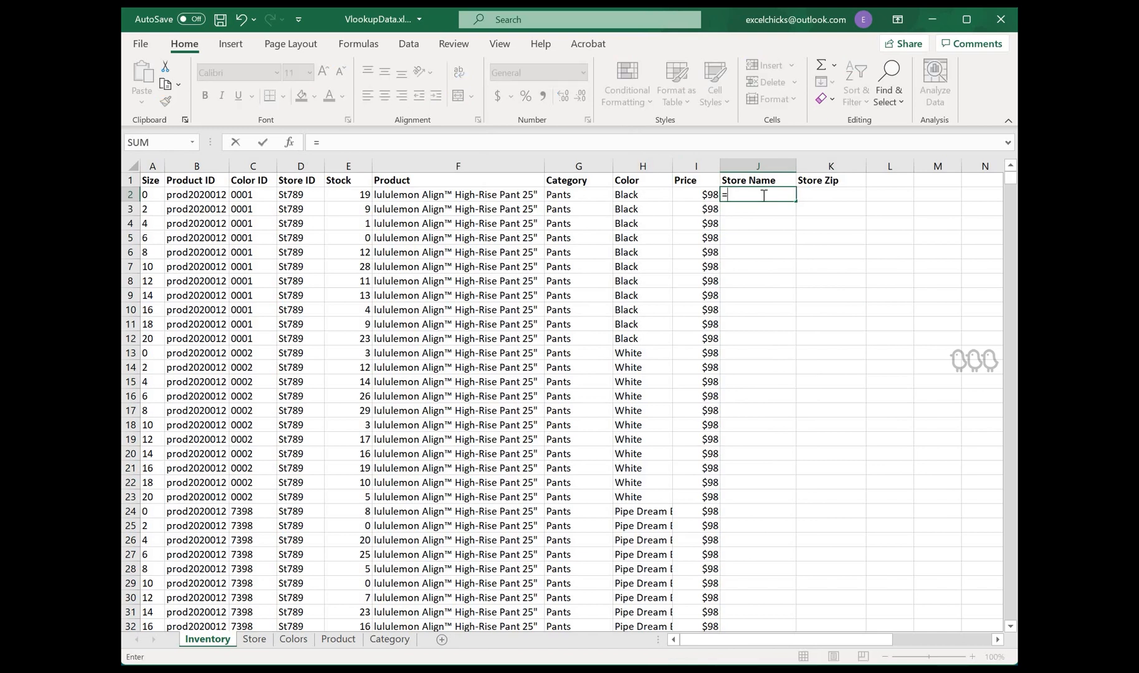
pyautogui.write('vlookup(')
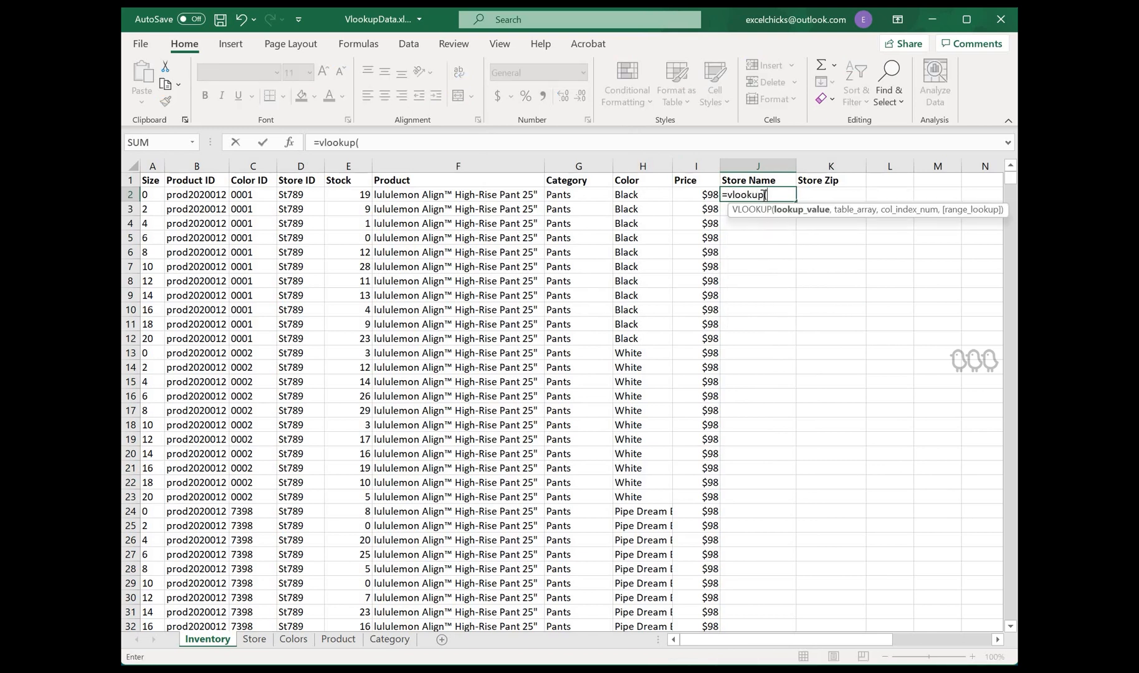
pyautogui.click(311, 196)
pyautogui.write(',')
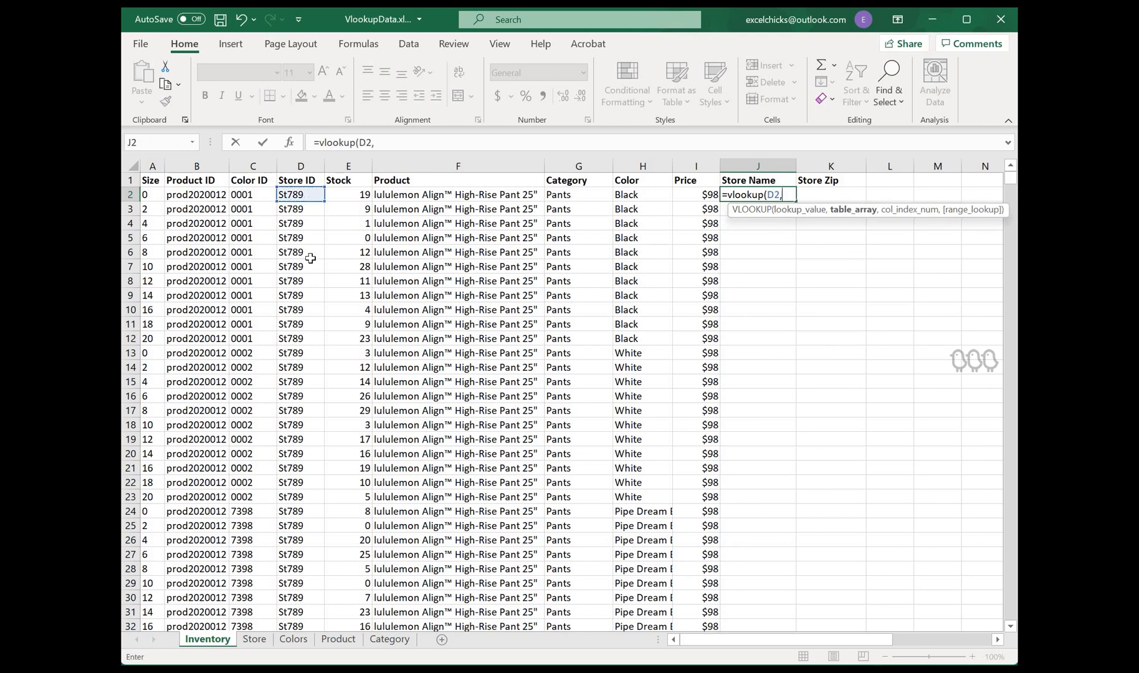
pyautogui.click(254, 638)
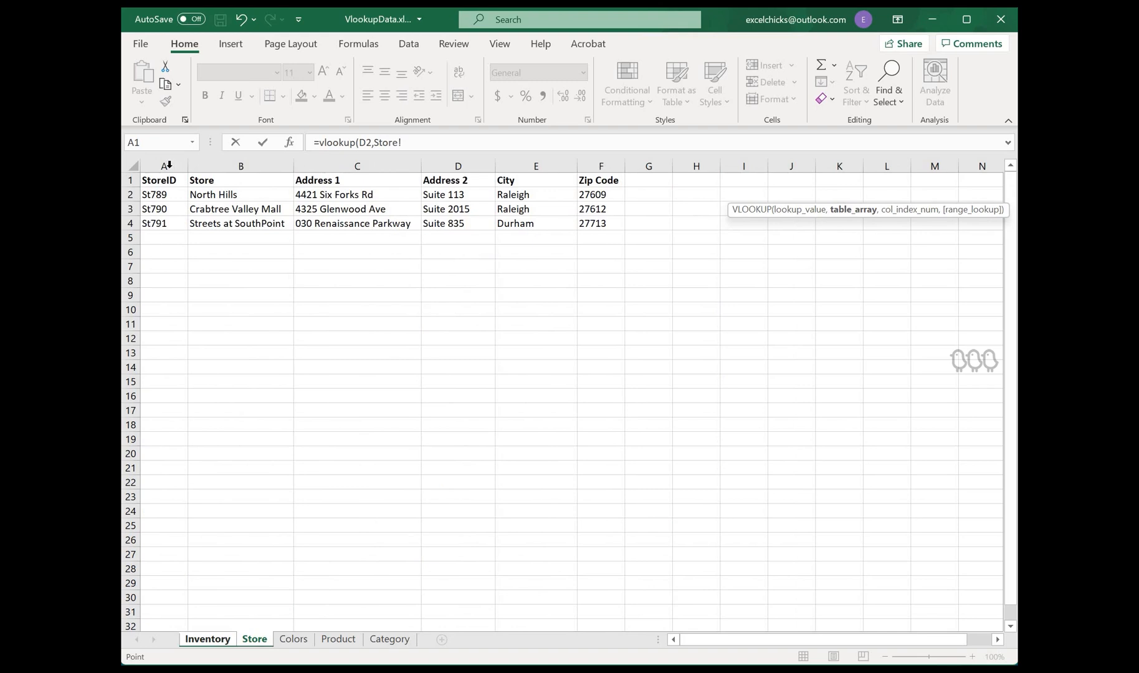
pyautogui.click(374, 142)
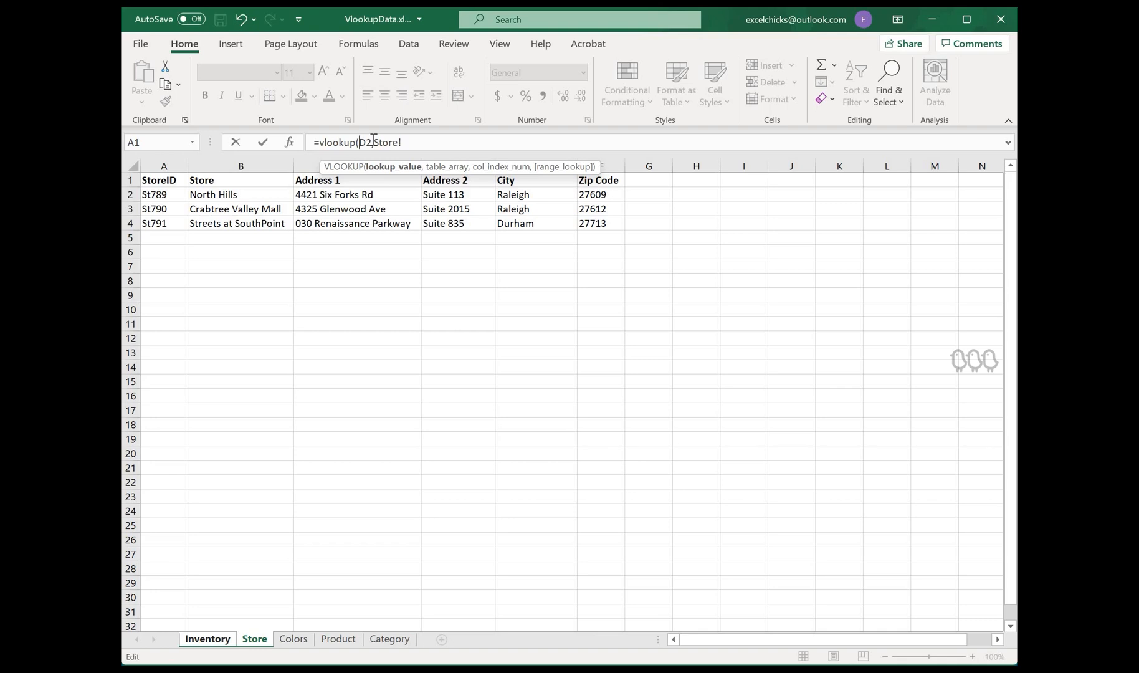
pyautogui.write('$')
# Step: Set the table array to the absolute columns $A:$F of the Store sheet
pyautogui.click(401, 141)
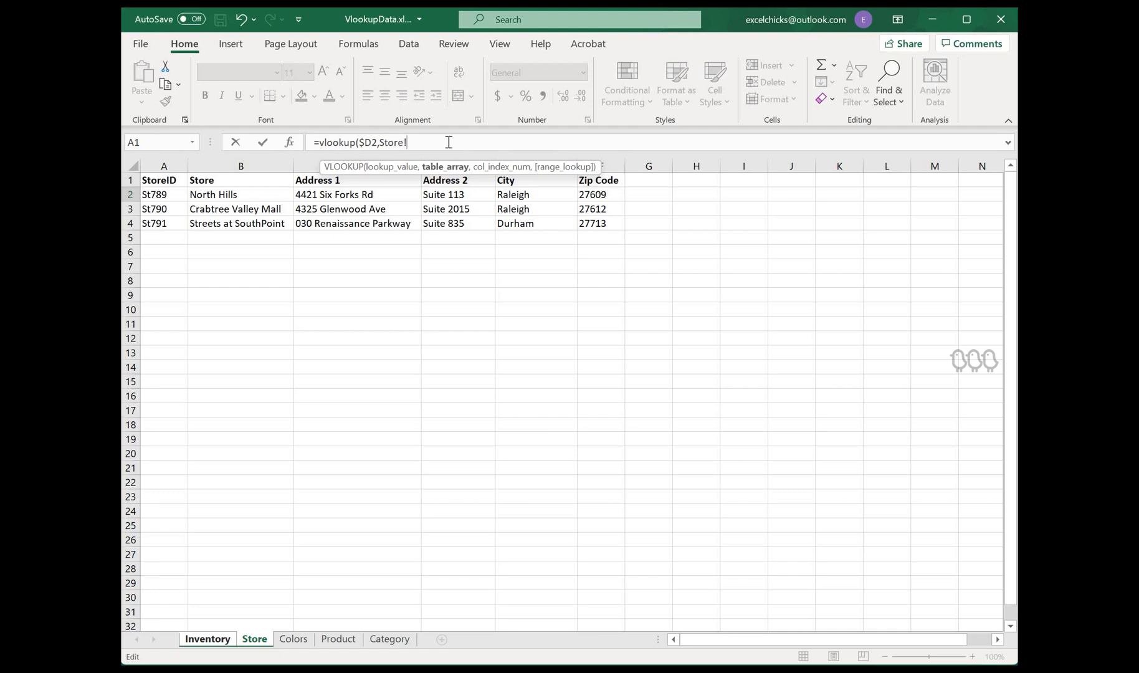
pyautogui.hotkey('shift', 'Left')
pyautogui.hotkey('shift', 'Left')
pyautogui.hotkey('shift', 'Left')
pyautogui.hotkey('shift', 'Left')
pyautogui.press('BackSpace')
pyautogui.press('BackSpace')
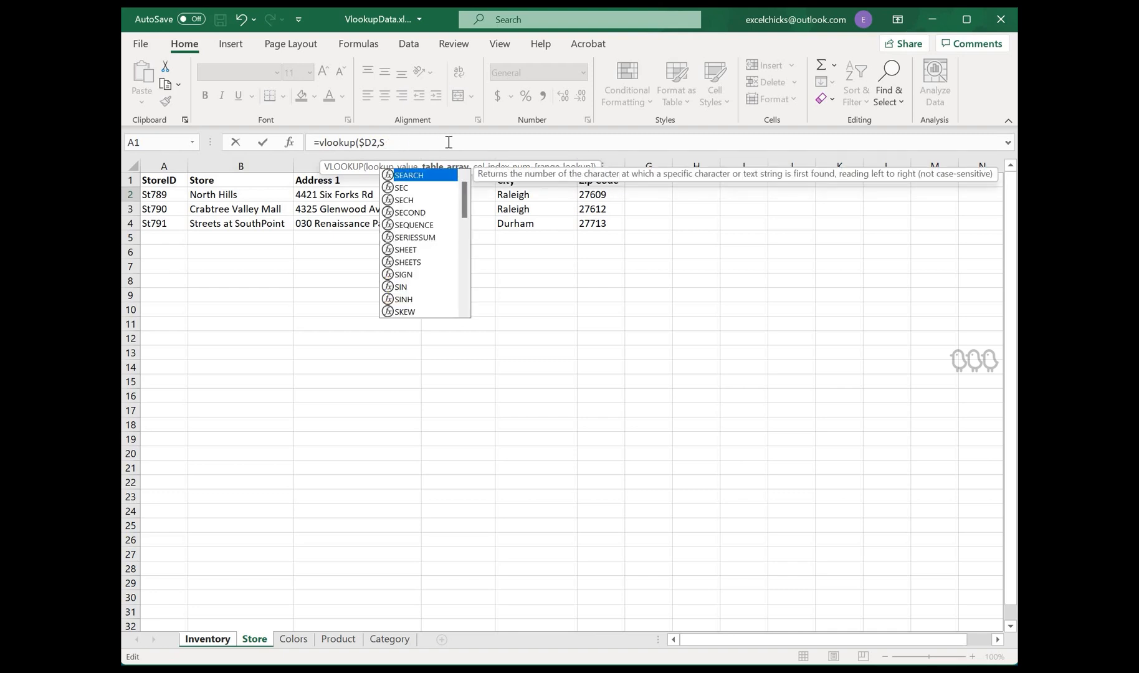
pyautogui.press('BackSpace')
pyautogui.moveTo(164, 166); pyautogui.dragTo(592, 165)
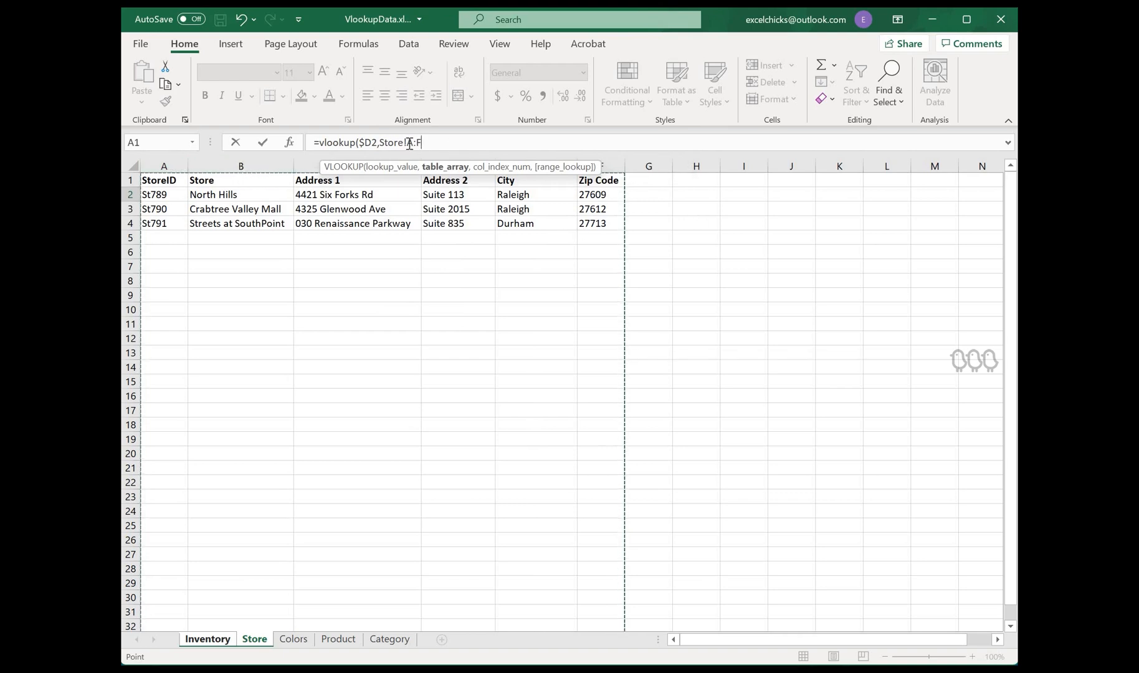
pyautogui.click(476, 148)
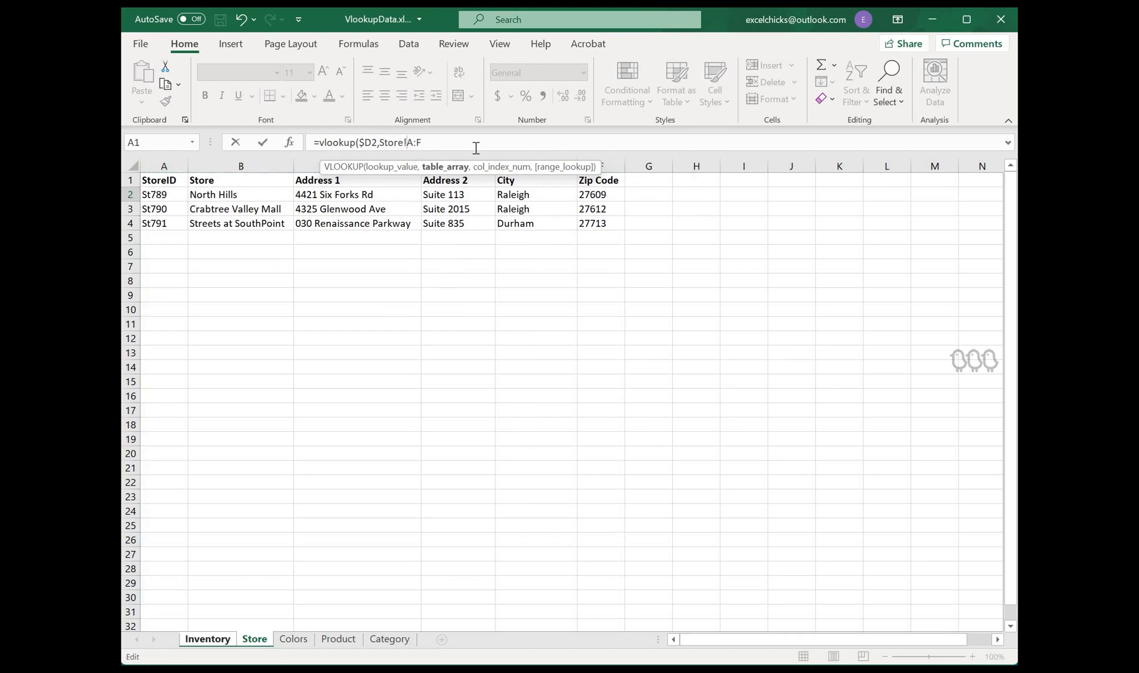
pyautogui.write('$')
# Step: Finish the Store Name formula with column index 2 and exact match 0, enter it, and fill it down
pyautogui.write(',')
pyautogui.write('2')
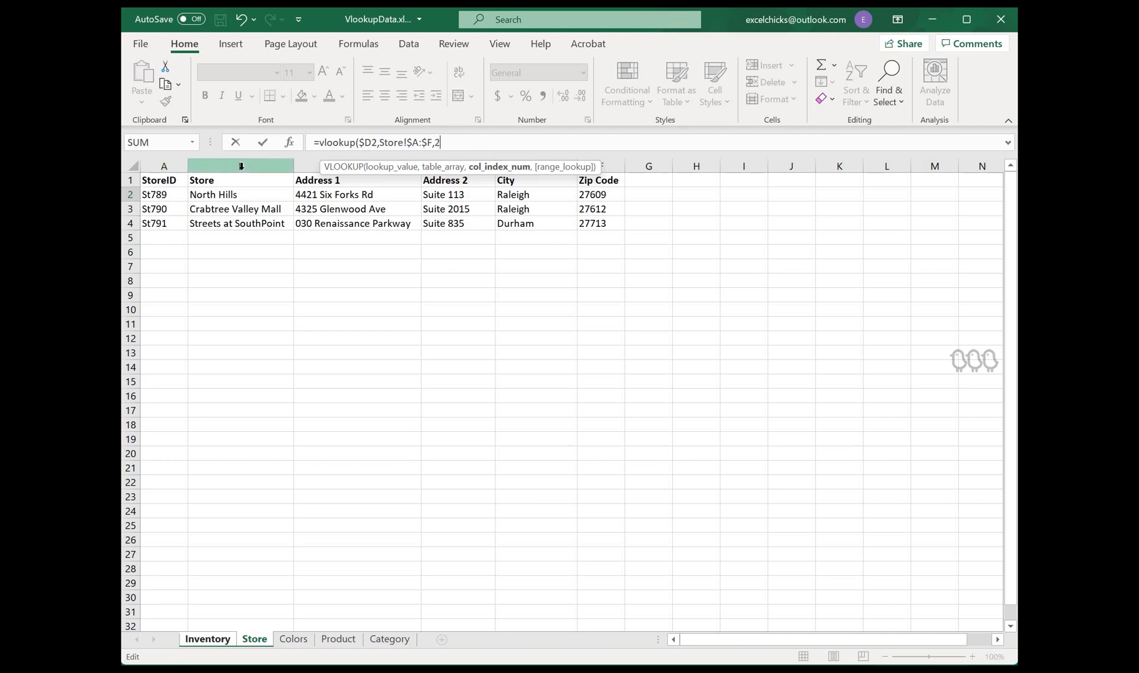
pyautogui.write(',')
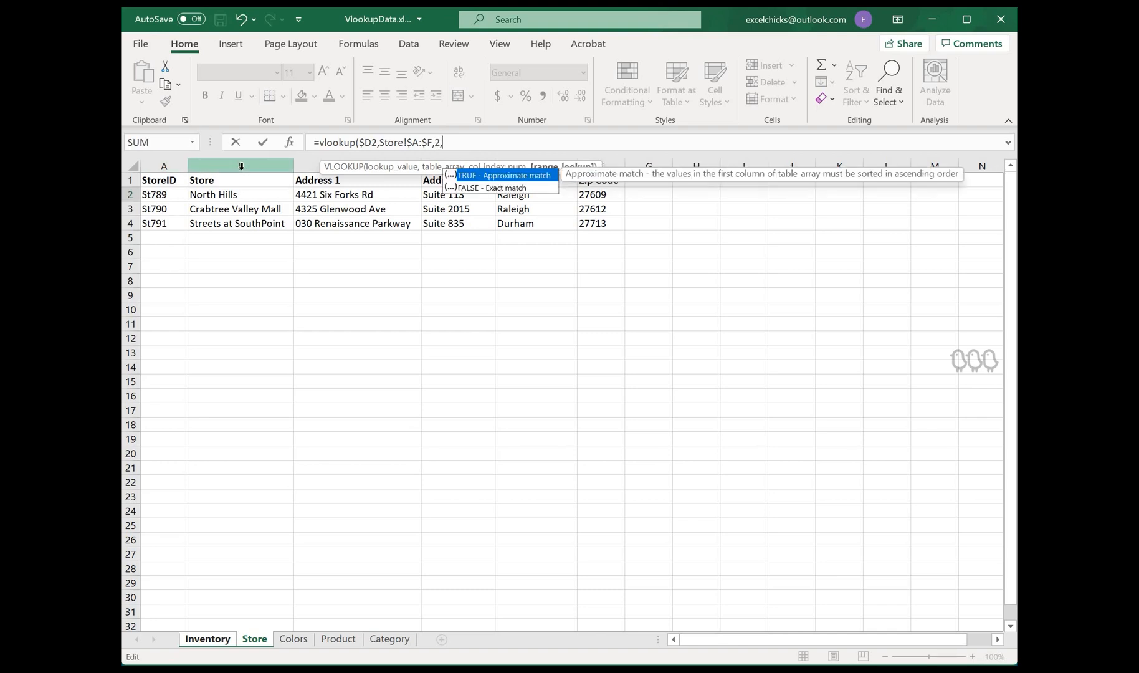
pyautogui.write('0')
pyautogui.press('Return')
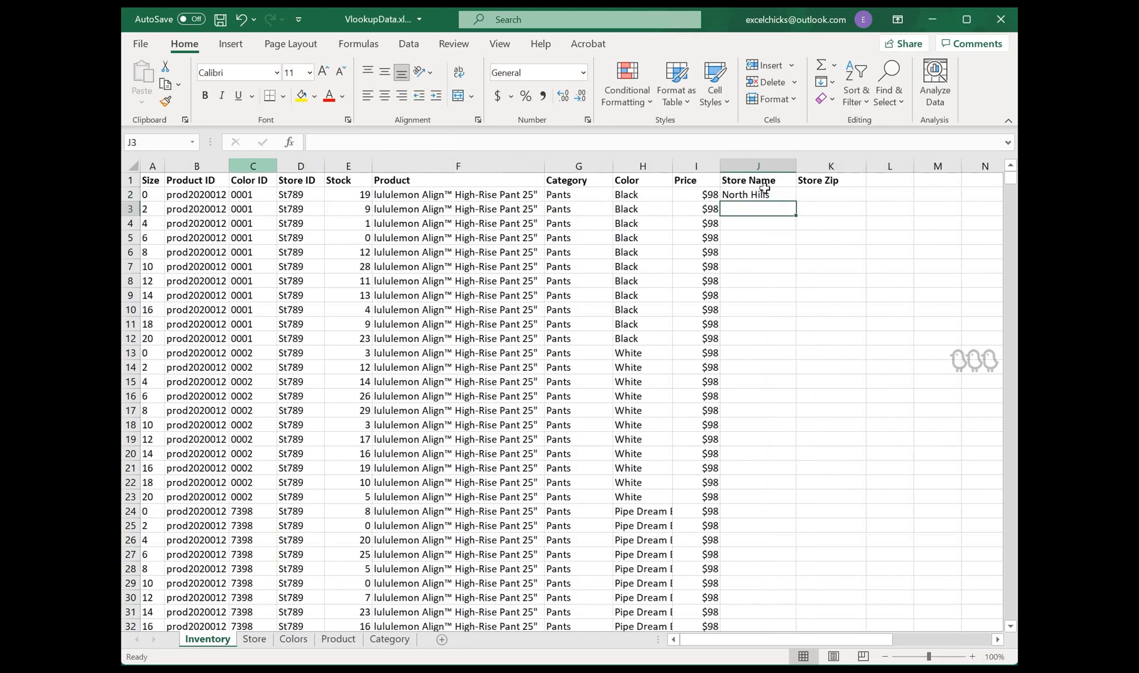
pyautogui.click(786, 195)
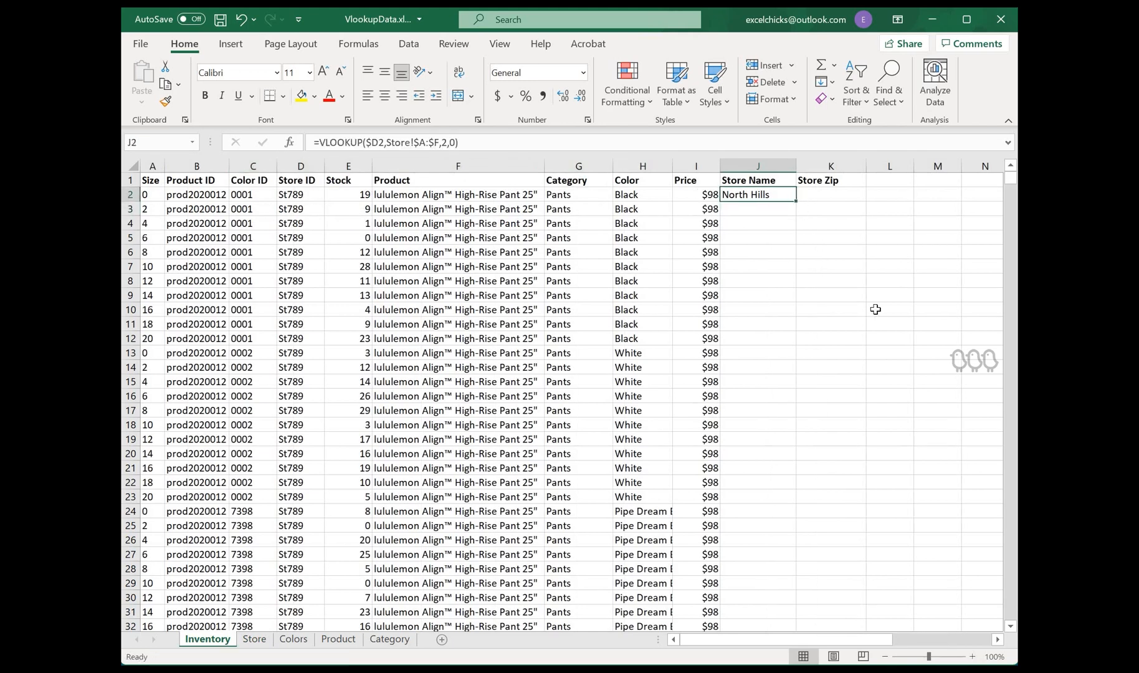
pyautogui.doubleClick(796, 202)
# Step: Copy the Store Name formula from J2 into the Store Zip cell K2
pyautogui.click(764, 195)
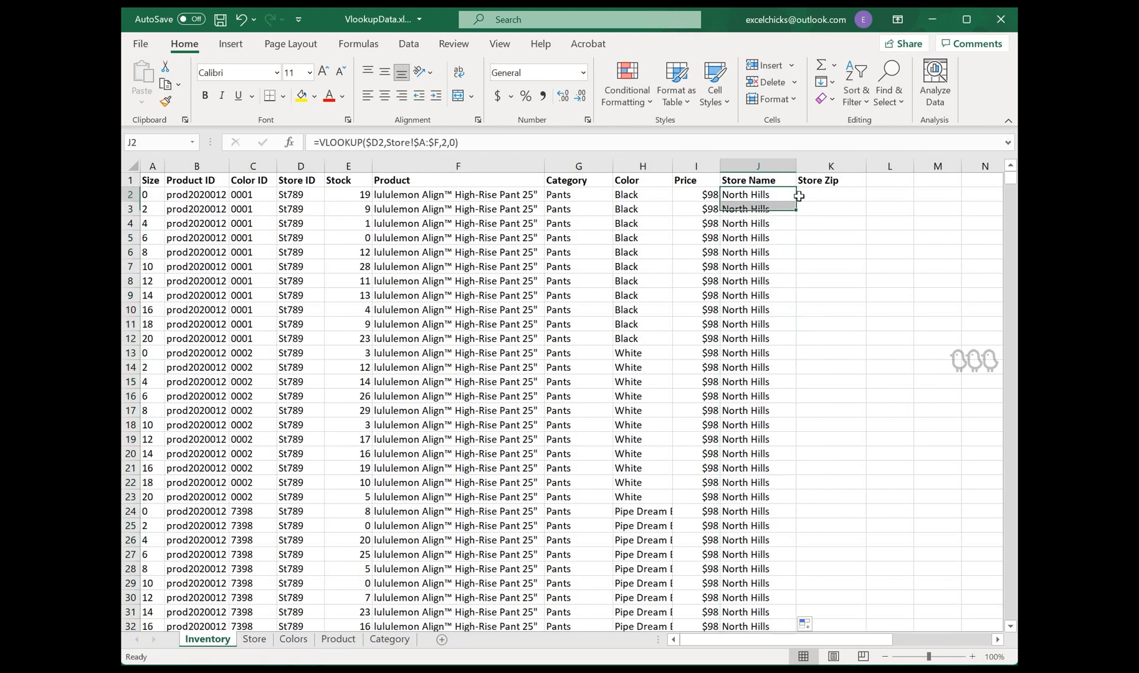
pyautogui.hotkey('ctrl', 'c')
pyautogui.press('Right')
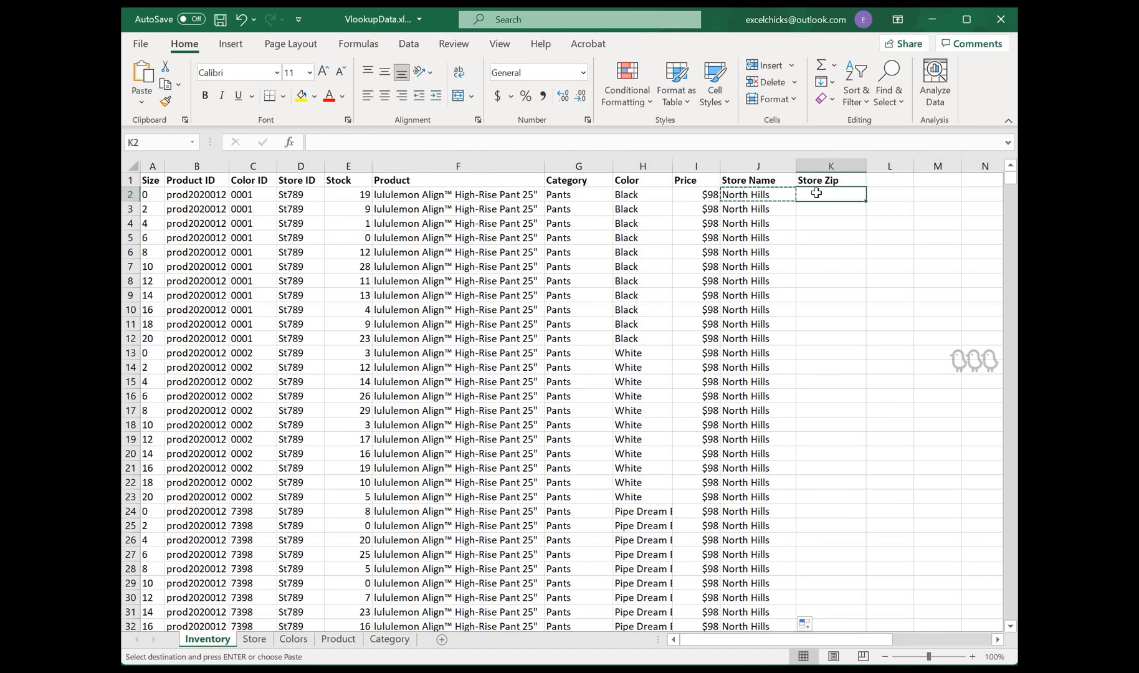
pyautogui.press('Left')
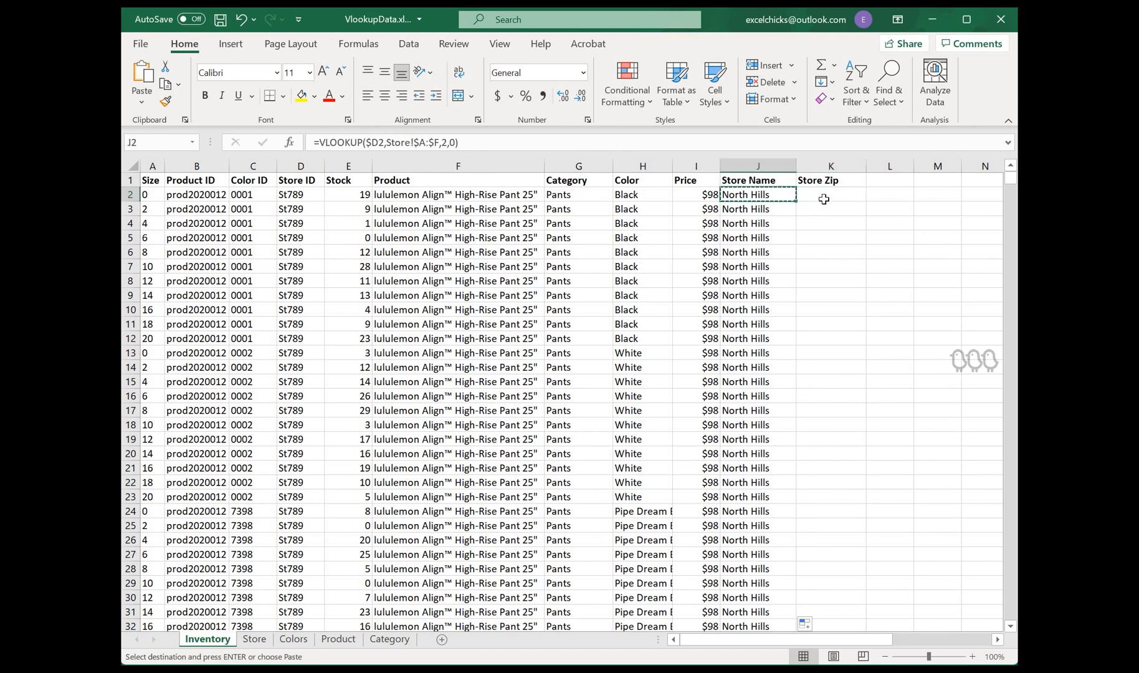
pyautogui.click(824, 195)
pyautogui.hotkey('ctrl', 'v')
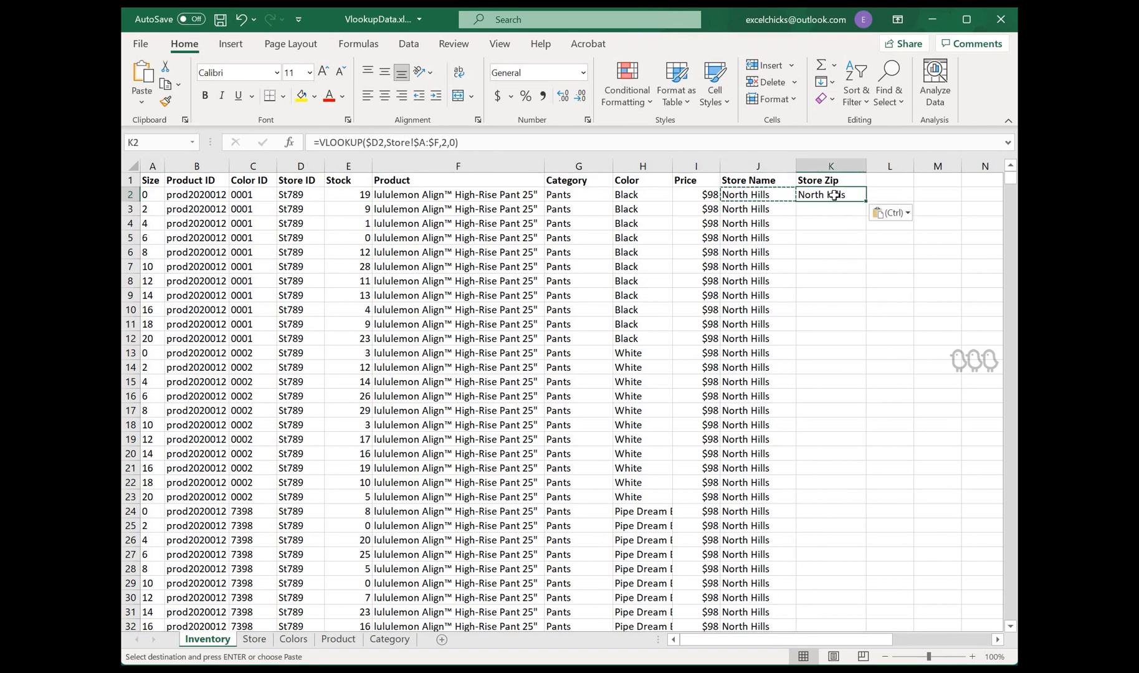
# Step: Set the Store Zip formula's column index to 3
pyautogui.click(854, 236)
pyautogui.click(829, 194)
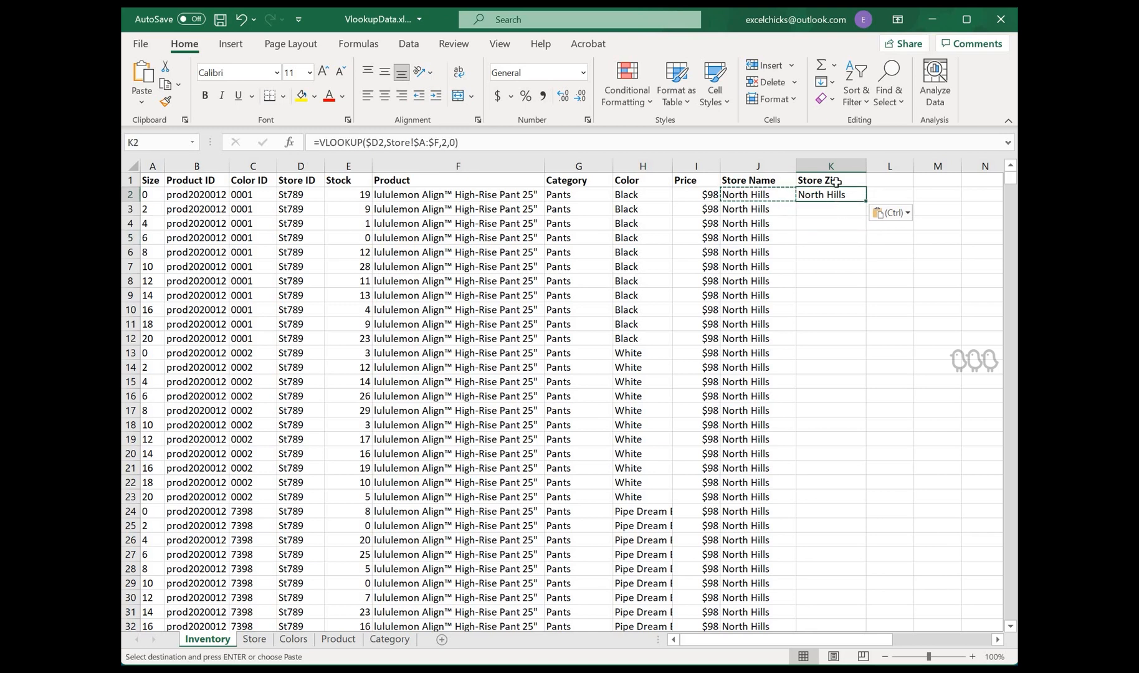
pyautogui.click(445, 143)
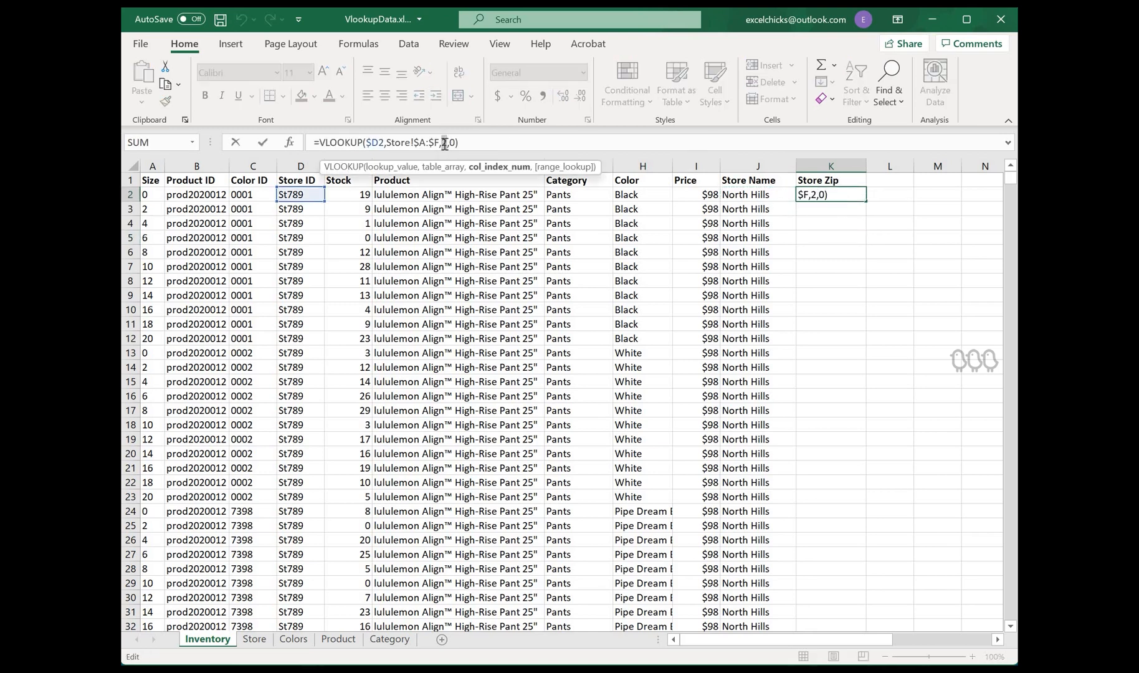
pyautogui.press('Delete')
pyautogui.write('3')
pyautogui.press('Return')
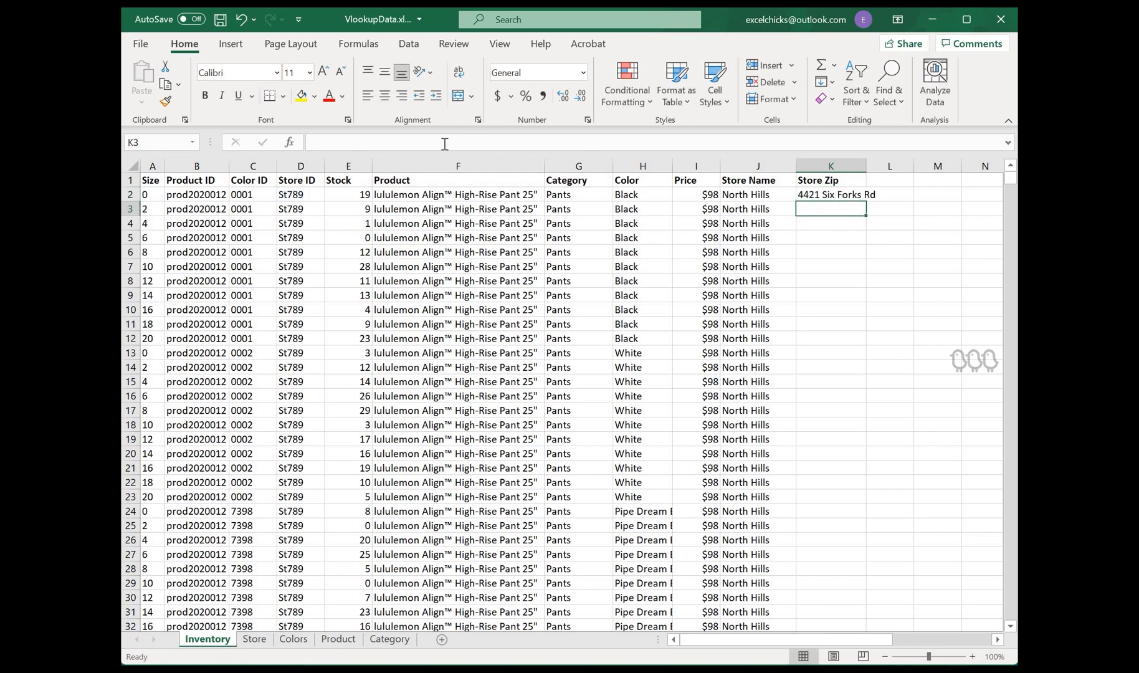
# Step: Change the Store Zip formula's column index to 4
pyautogui.press('Up')
pyautogui.click(446, 142)
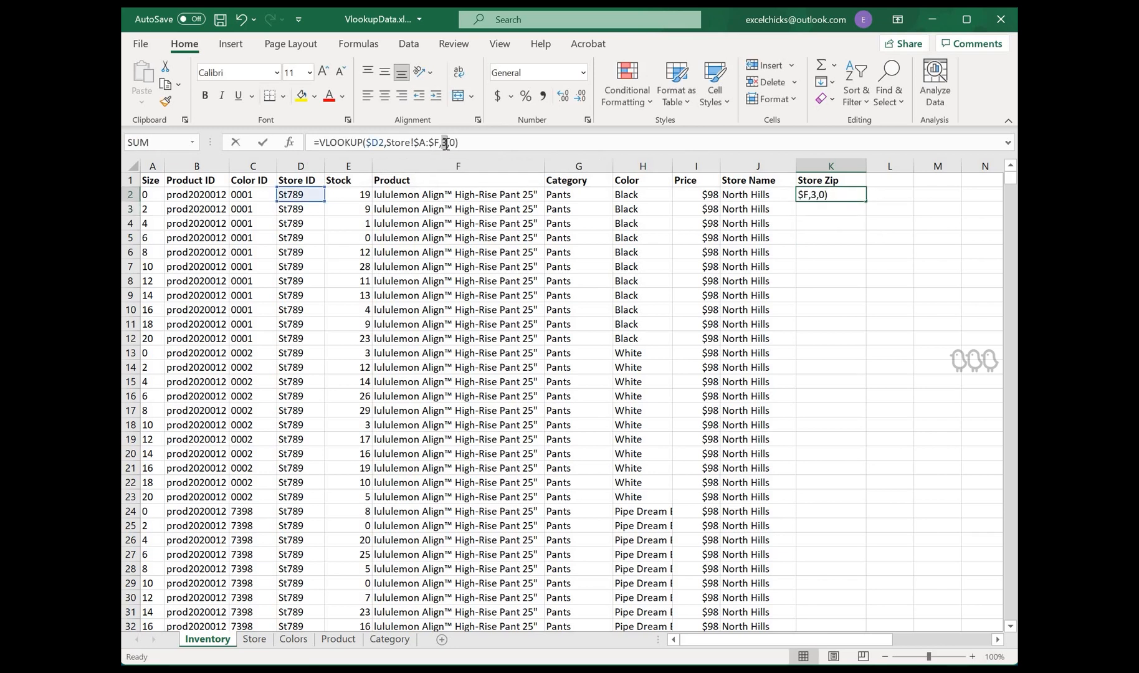
pyautogui.press('Delete')
pyautogui.write('4')
pyautogui.press('Return')
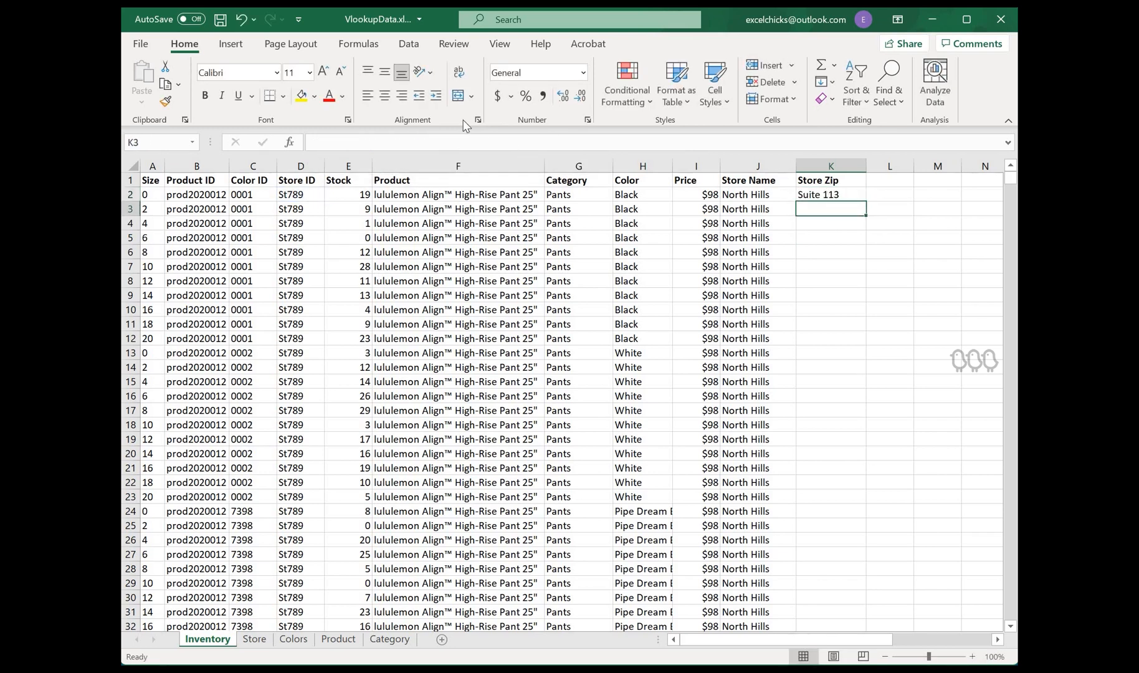
# Step: Set the Store Zip formula's column index to 5
pyautogui.press('Up')
pyautogui.click(447, 143)
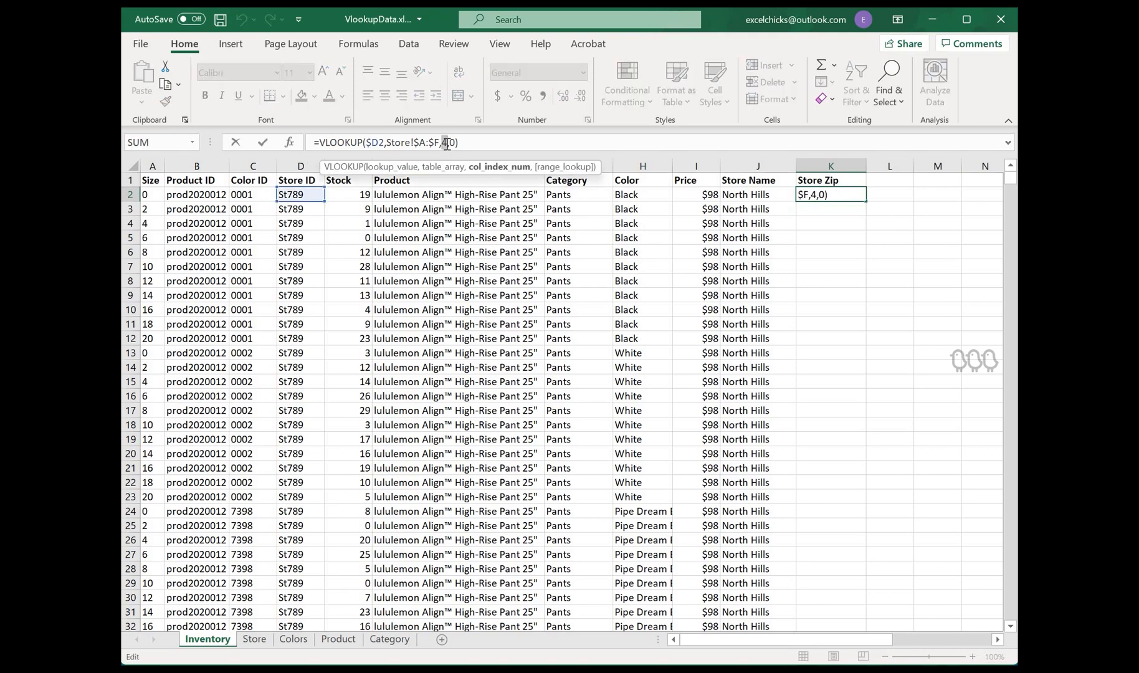
pyautogui.write('5')
pyautogui.press('Return')
# Step: Change the Store Zip formula's column index to 6 and enter it
pyautogui.press('Up')
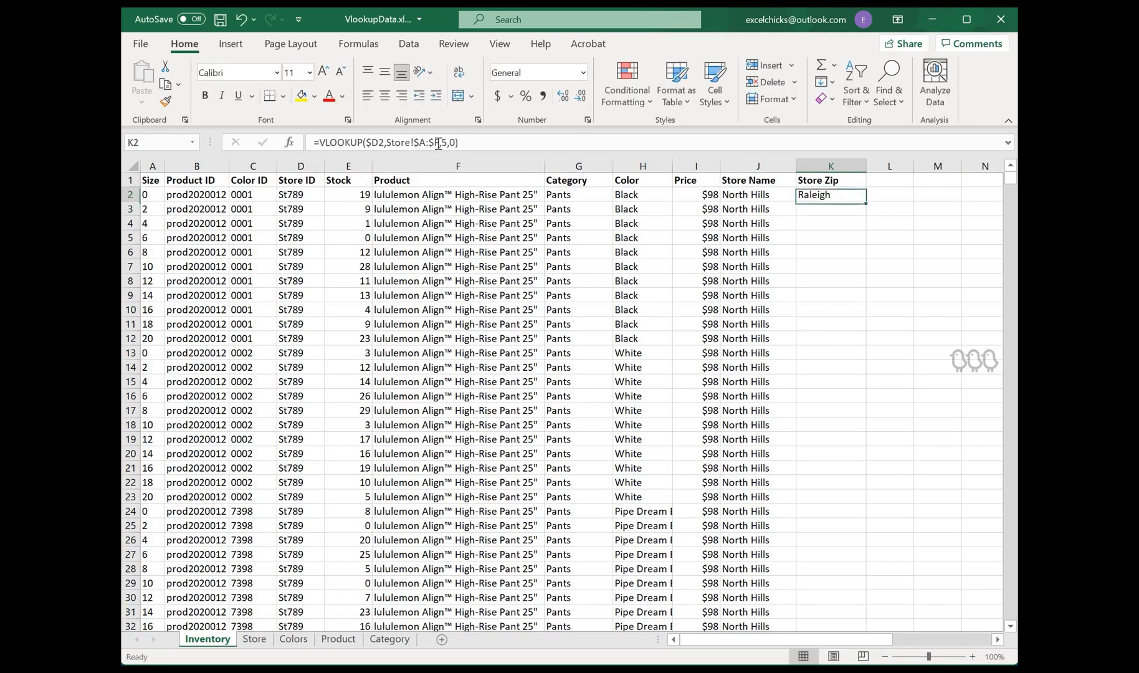
pyautogui.click(445, 143)
pyautogui.click(445, 143)
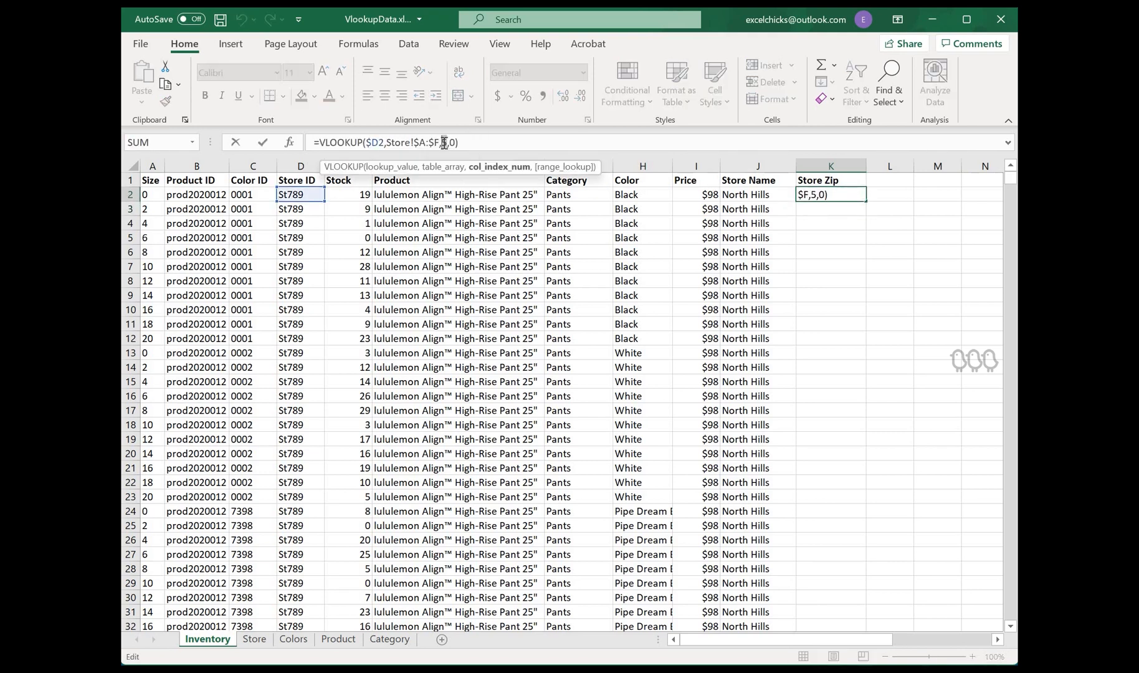
pyautogui.press('Return')
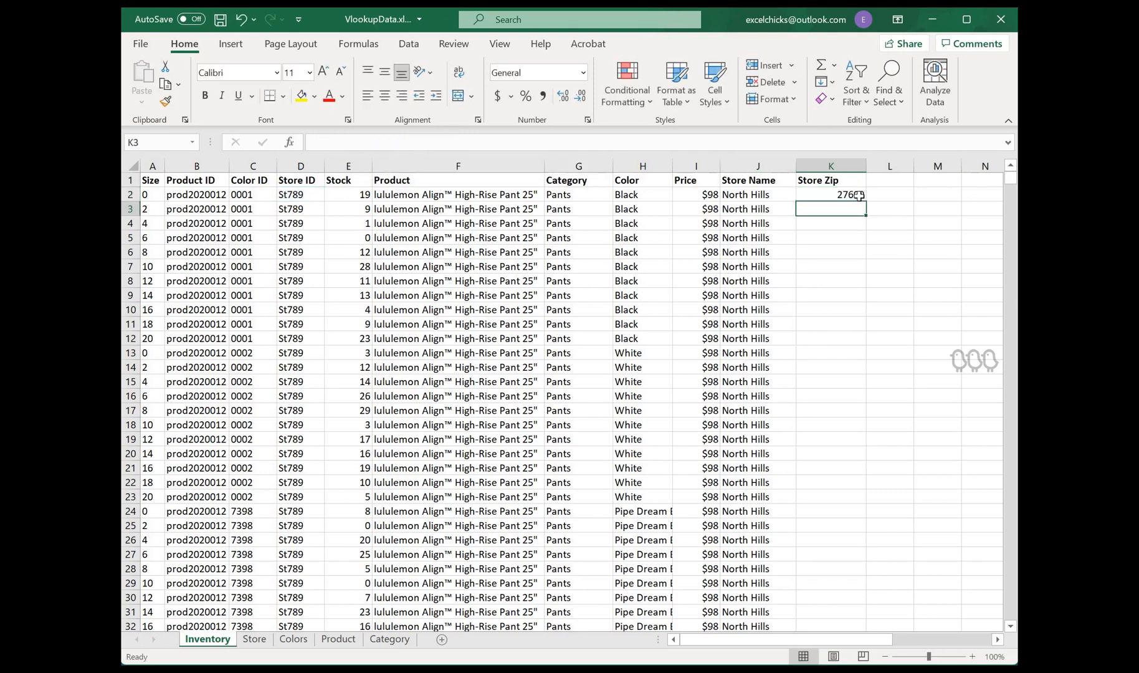
# Step: Fill the Store Zip formula from K2 down the whole column
pyautogui.click(860, 196)
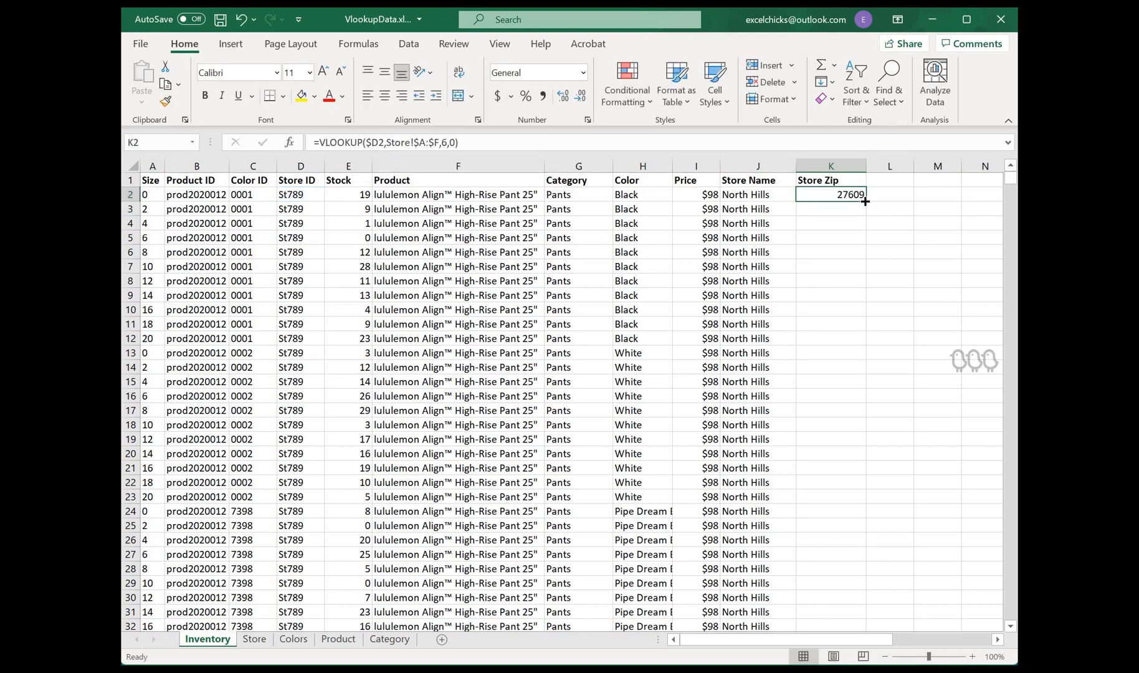
pyautogui.doubleClick(865, 201)
pyautogui.scroll(-5, 962, 198)
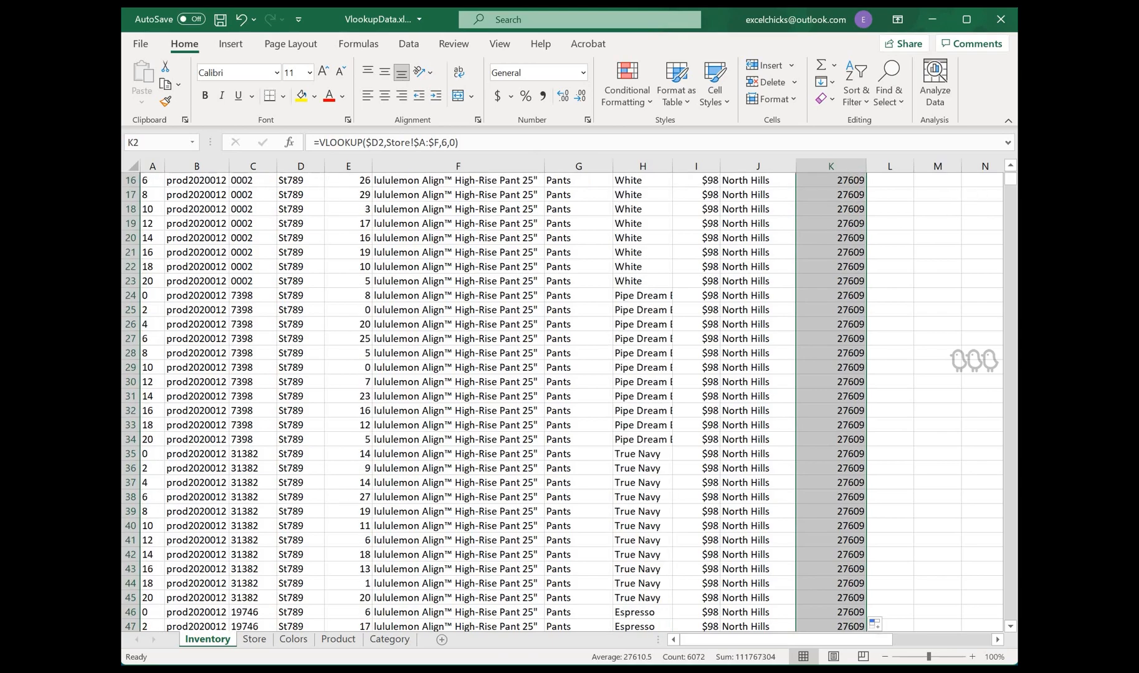
pyautogui.moveTo(1010, 181); pyautogui.dragTo(838, 166)
pyautogui.click(843, 180)
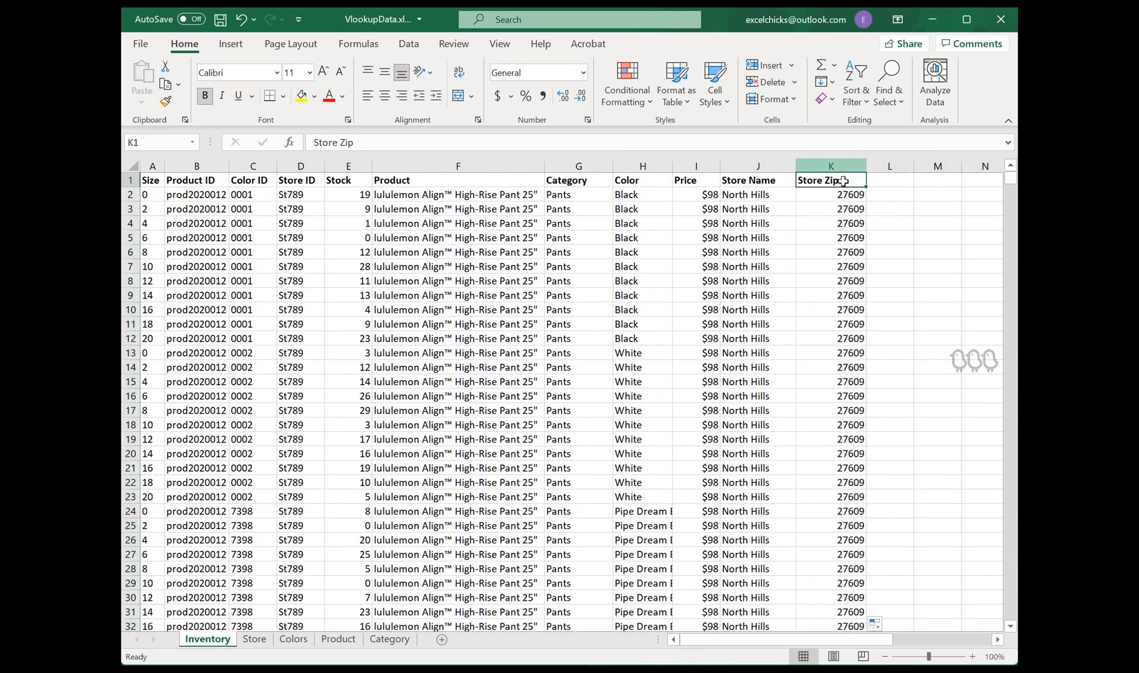
pyautogui.keyDown('shift'); pyautogui.click(153, 180); pyautogui.keyUp('shift')
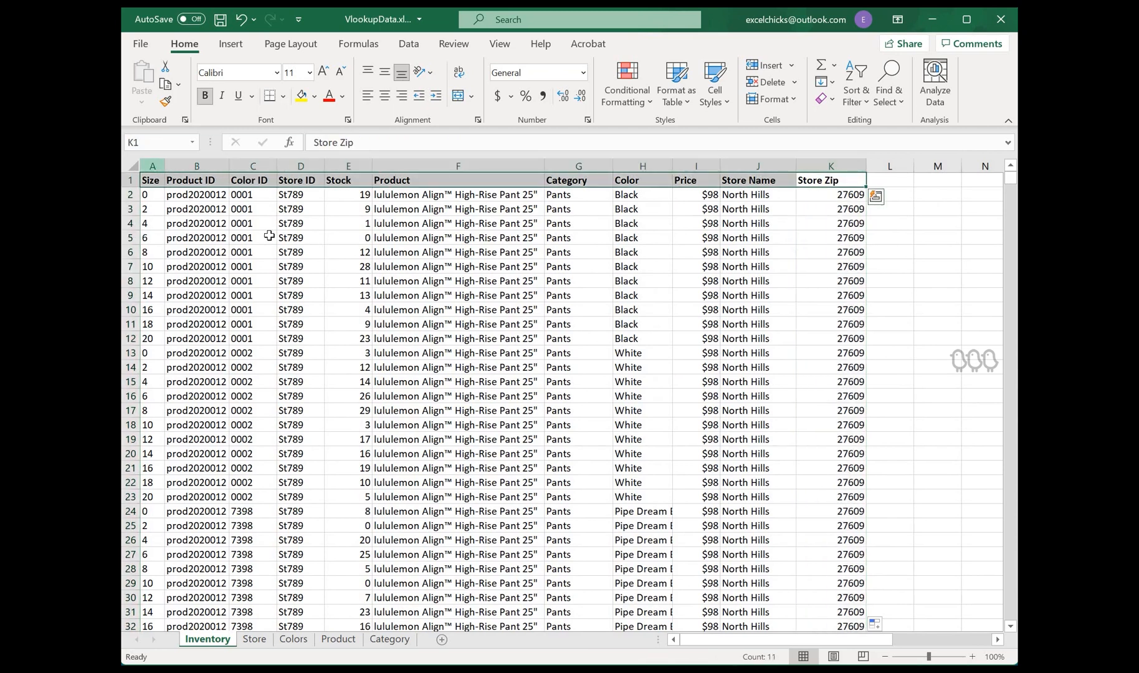
pyautogui.click(147, 181)
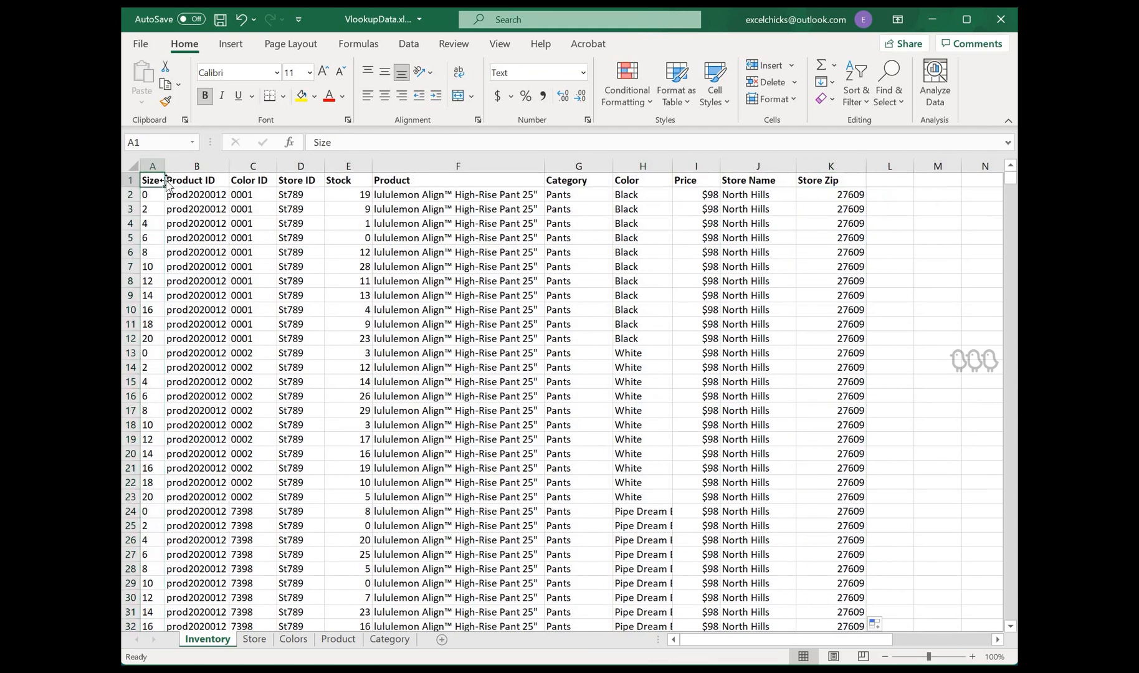